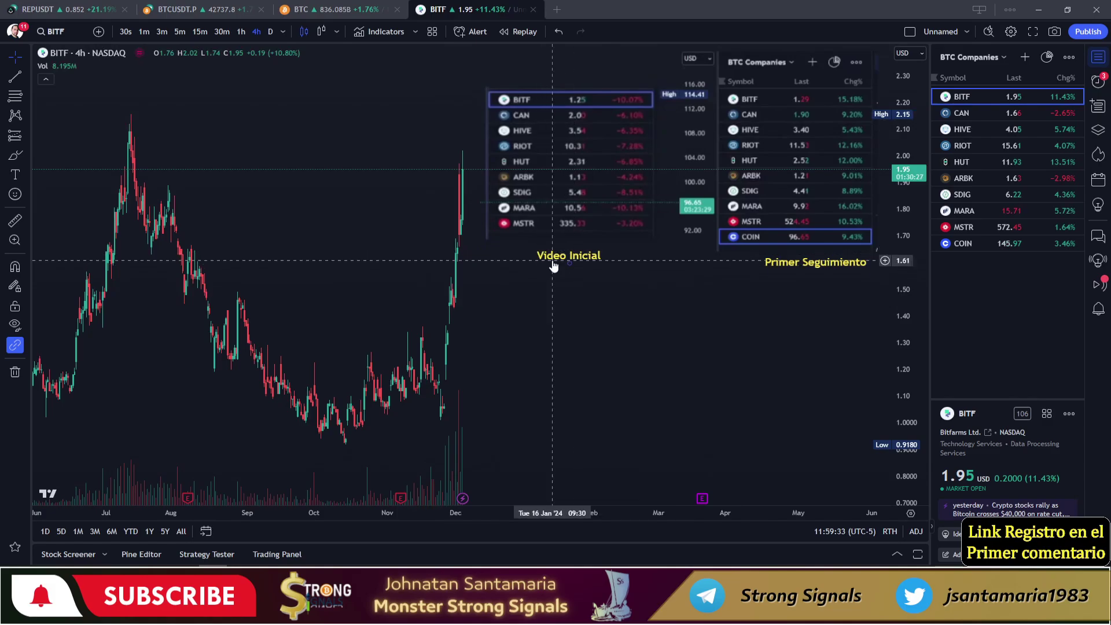
Minimize the browser window showing the first follow-up video and switch to the Excel workbook Seguimiento Companies Crypto.xlsx.
left_click(550, 168)
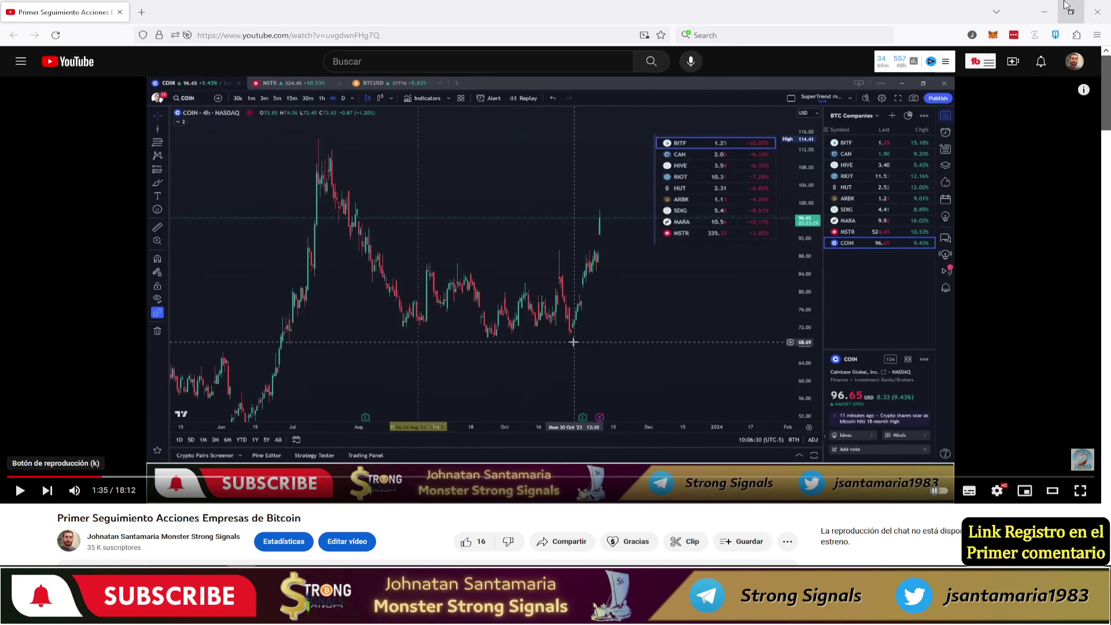
left_click(1045, 11)
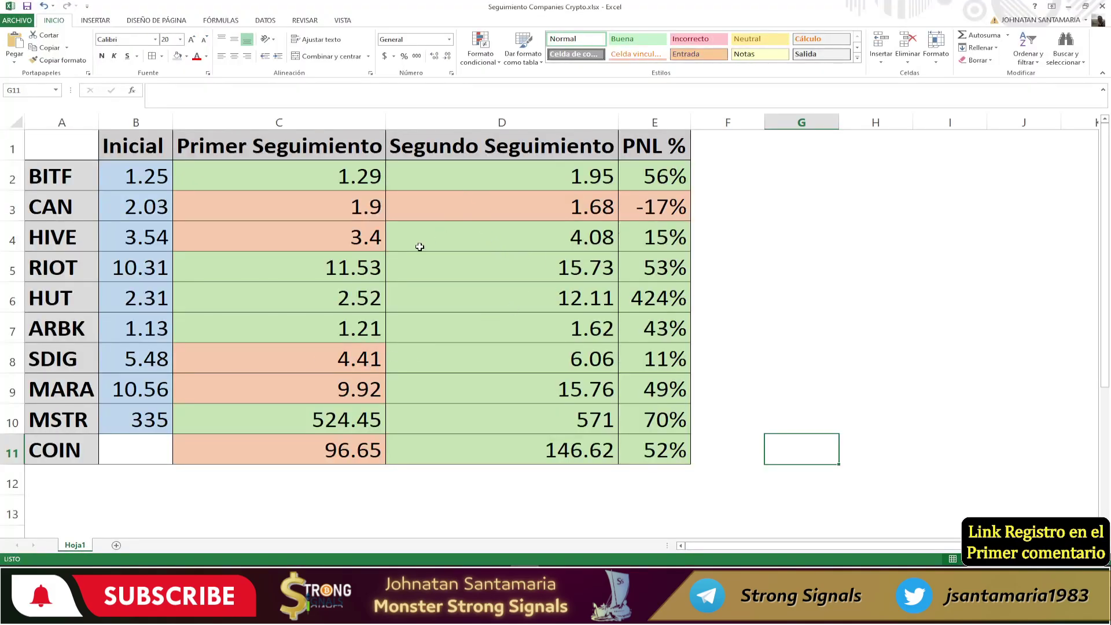
Review BITF's initial price and the Primer Seguimiento prices from BITF through HUT, comparing the green and red cells.
left_click(67, 177)
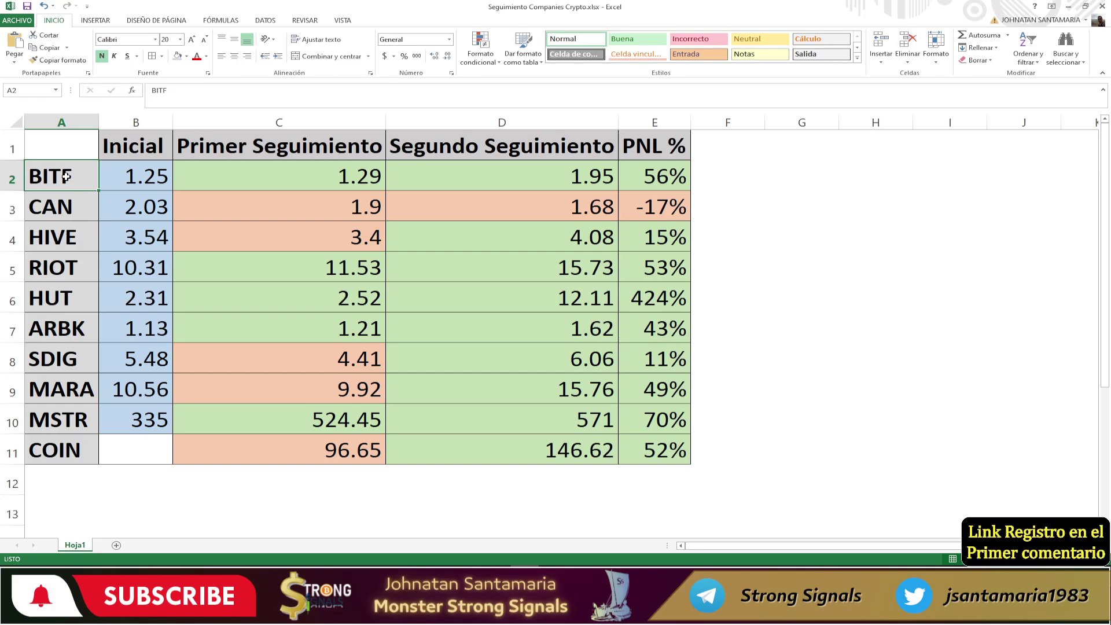
mouse_move(132, 177)
left_mouse_down()
mouse_move(130, 421)
mouse_move(143, 185)
left_mouse_up()
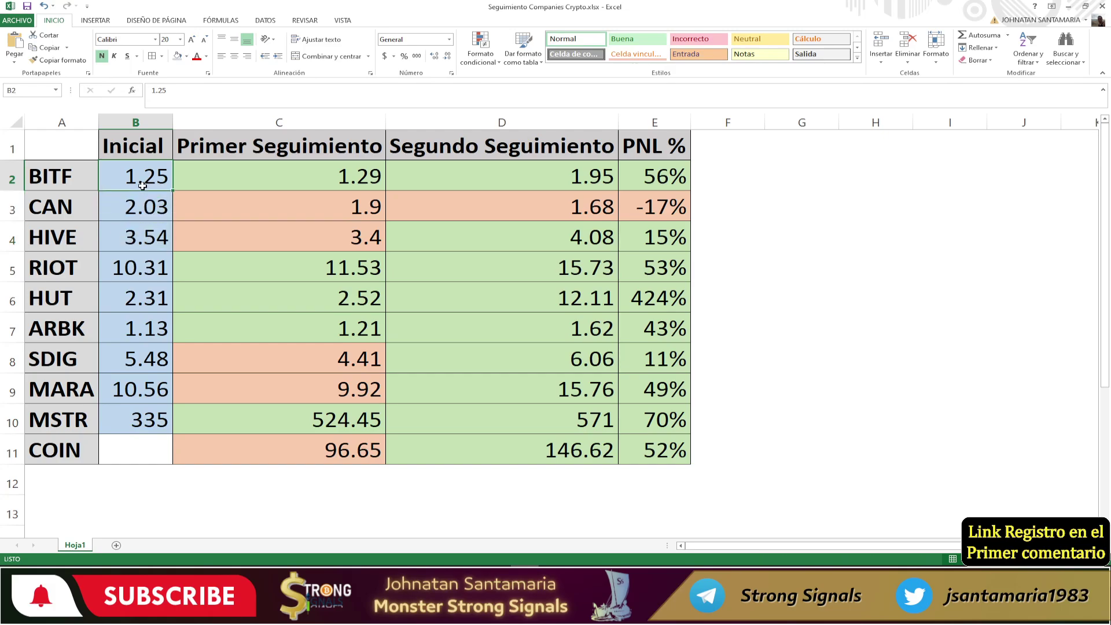
left_click(216, 176)
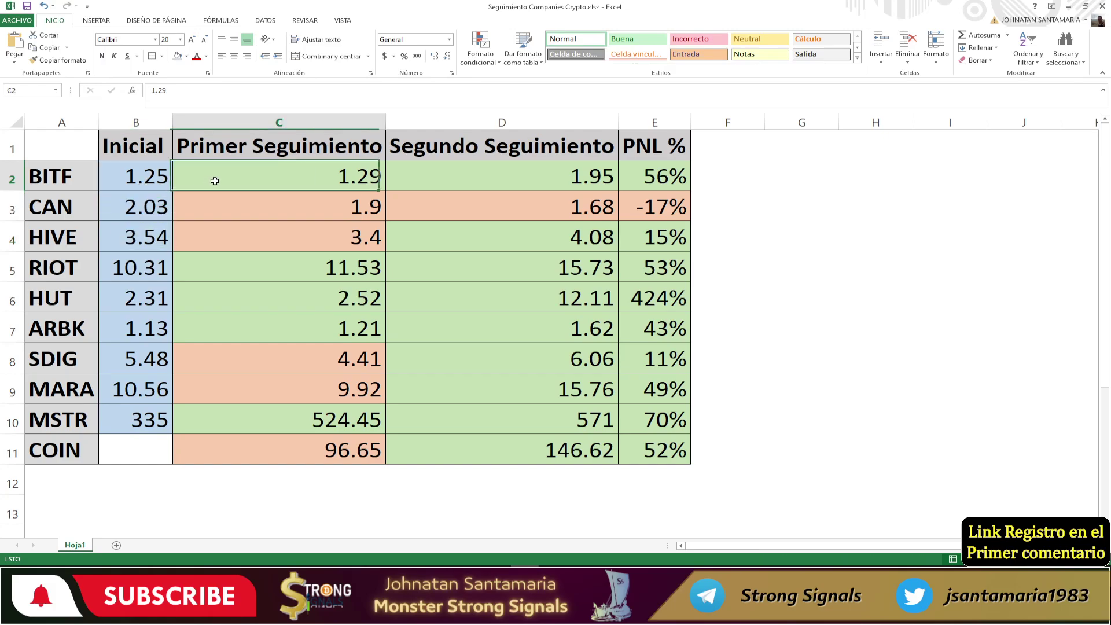
left_click(311, 207)
left_click(299, 178)
left_click_drag(298, 218, 293, 228)
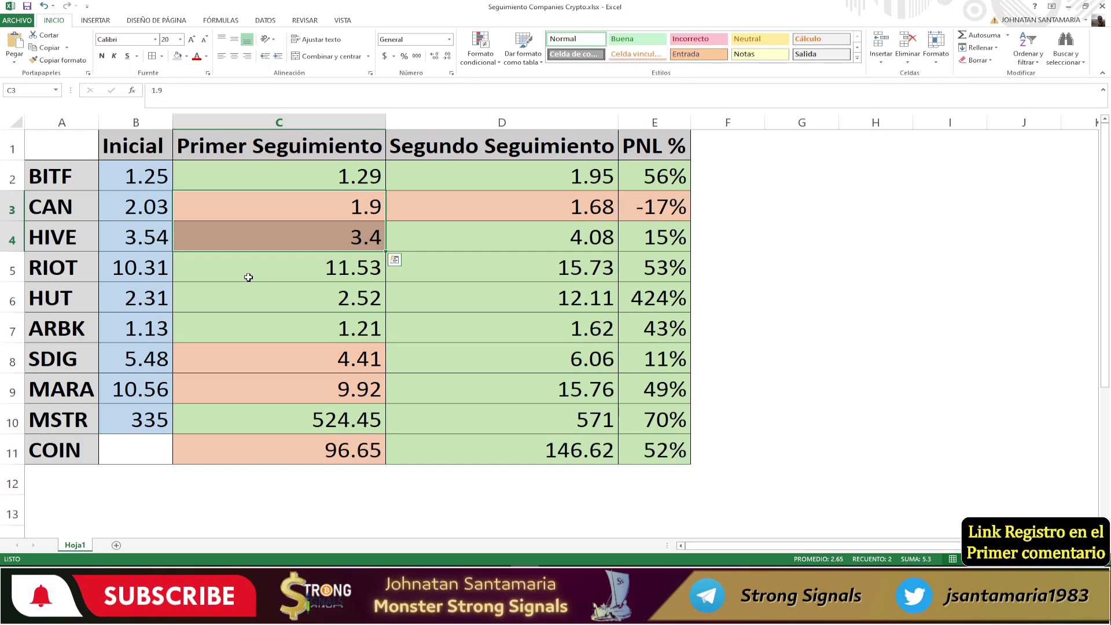
left_click(340, 285)
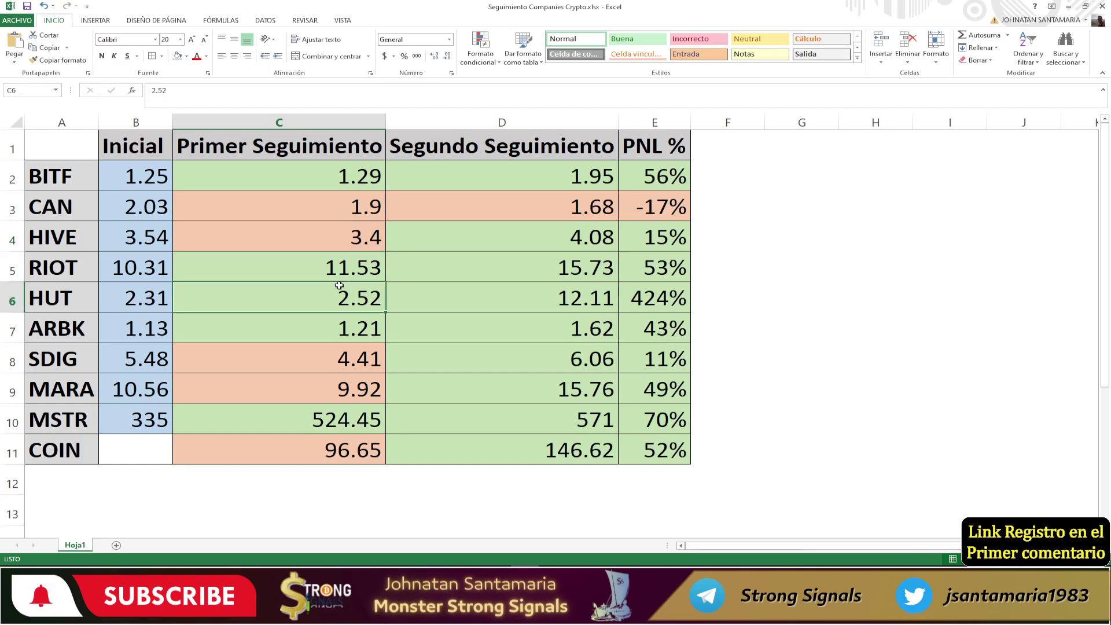
Review the Segundo Seguimiento prices of BITF, CAN and HIVE, plus the MSTR and COIN entries in the ticker column.
left_click(443, 195)
left_click(447, 250)
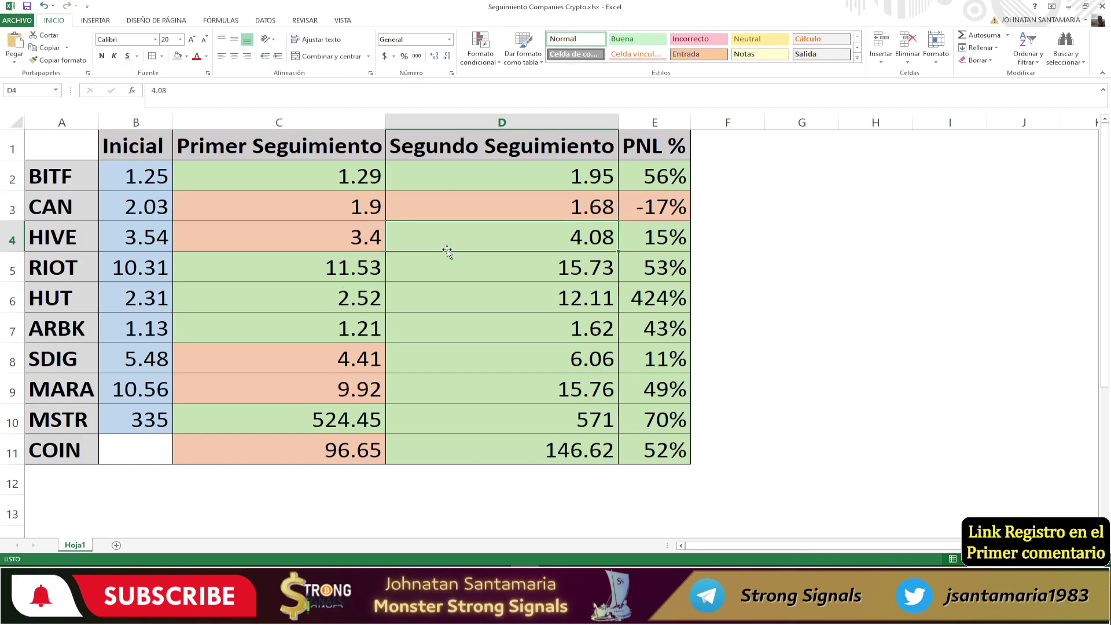
left_click(503, 180)
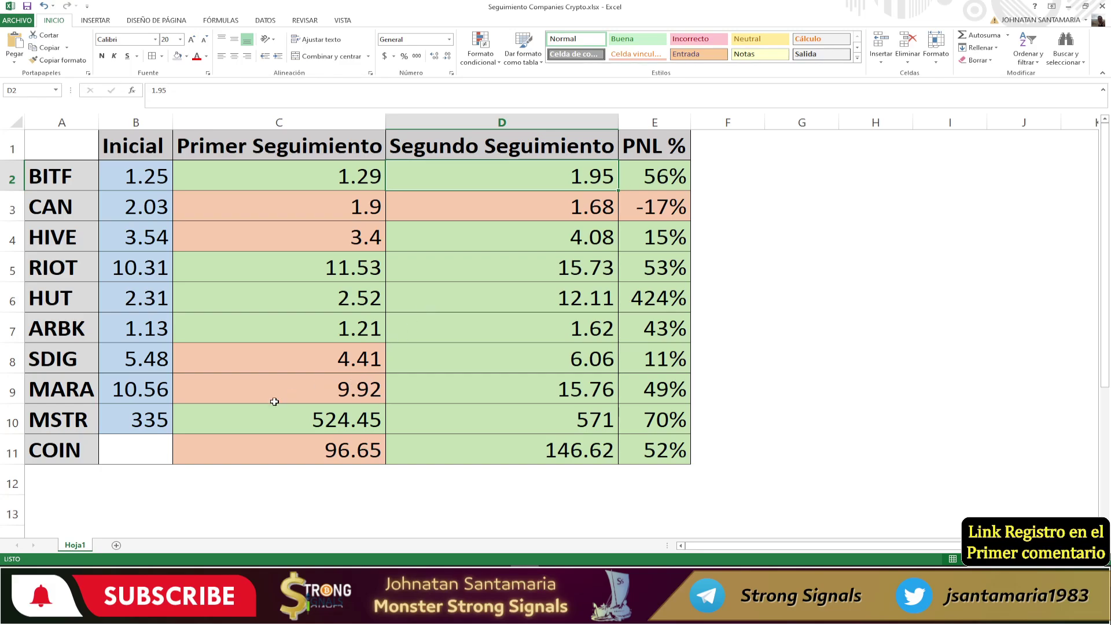
left_click(64, 419)
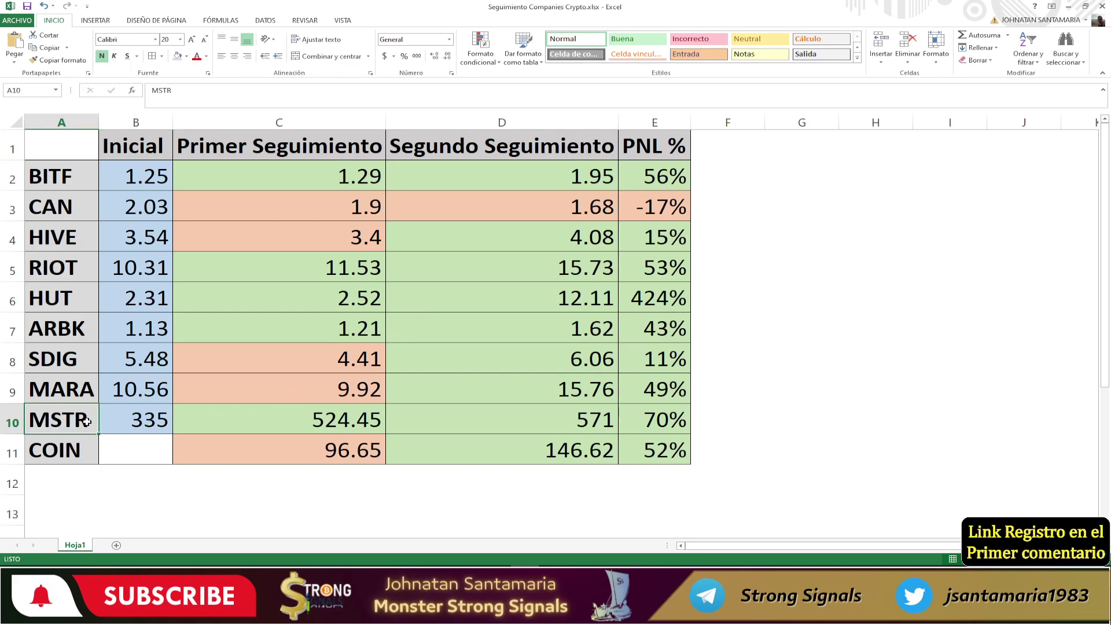
left_click(51, 457)
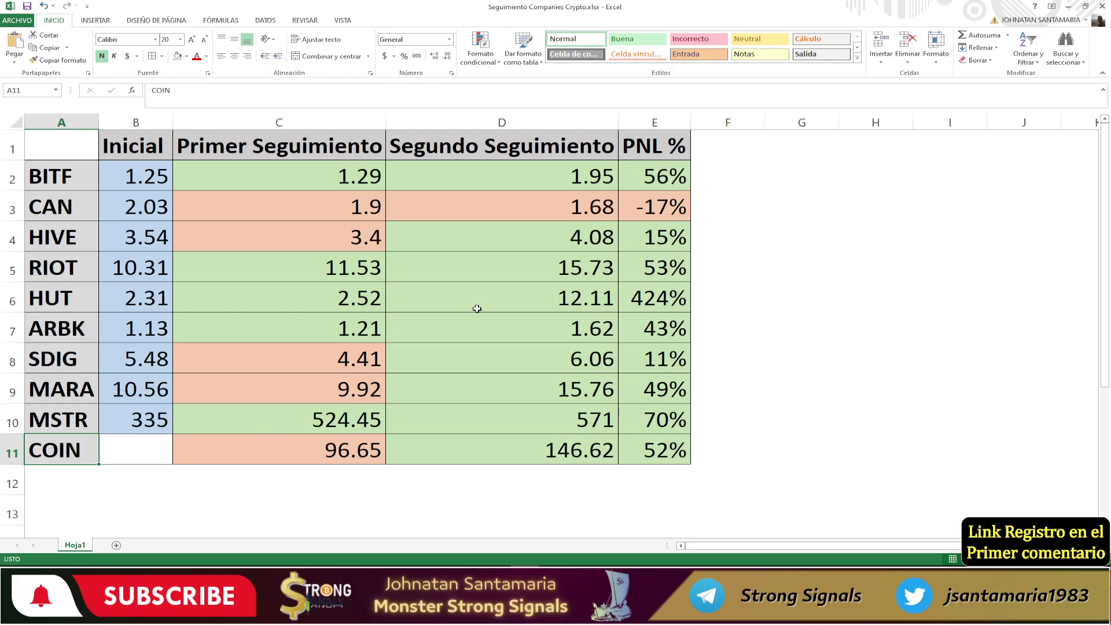
Examine the PNL % formulas for BITF and CAN against their Inicial and Segundo Seguimiento prices.
left_click(649, 182)
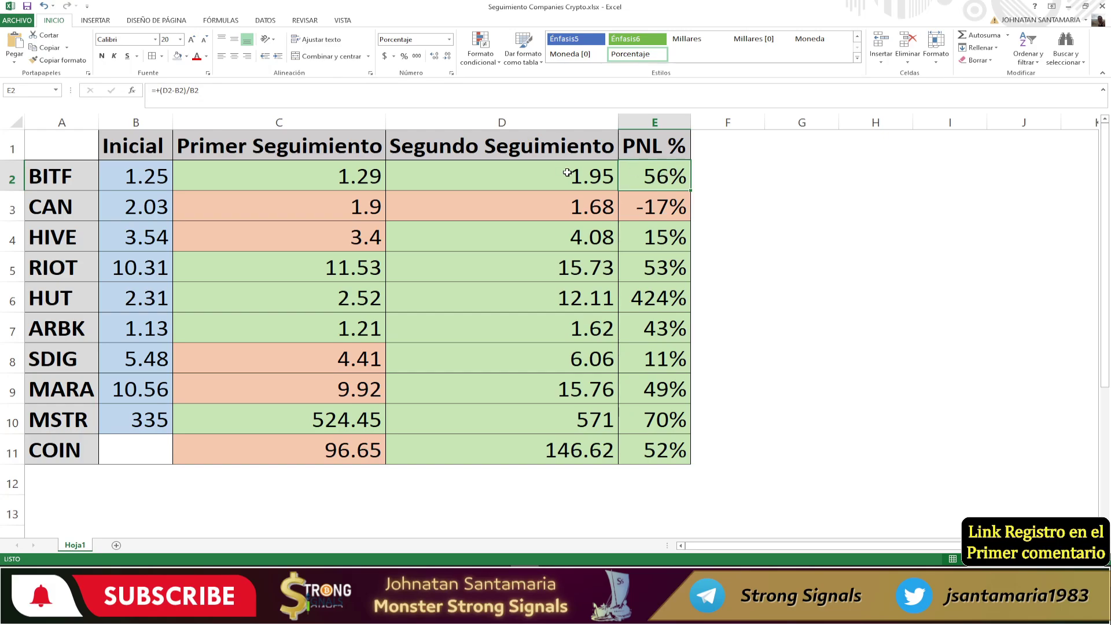
left_click(127, 174)
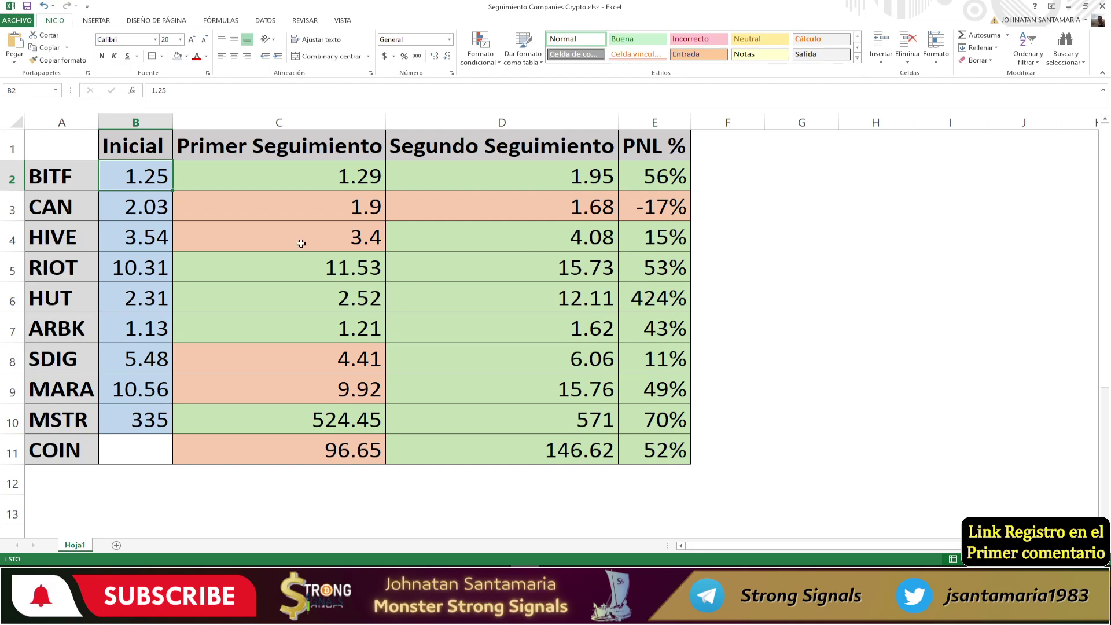
left_click(71, 212)
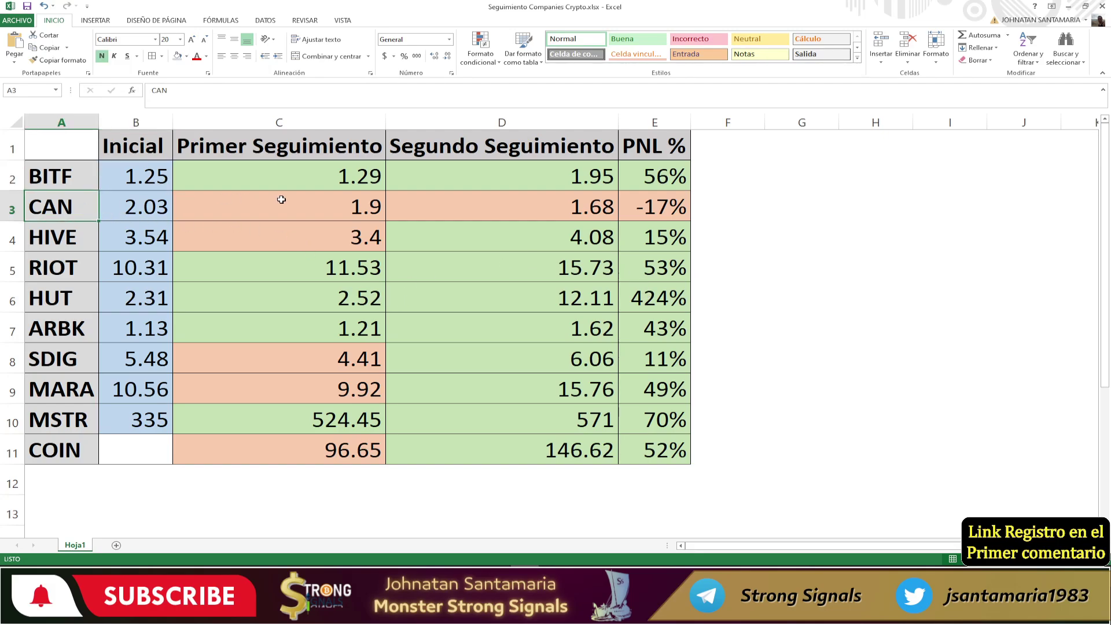
left_click(637, 209)
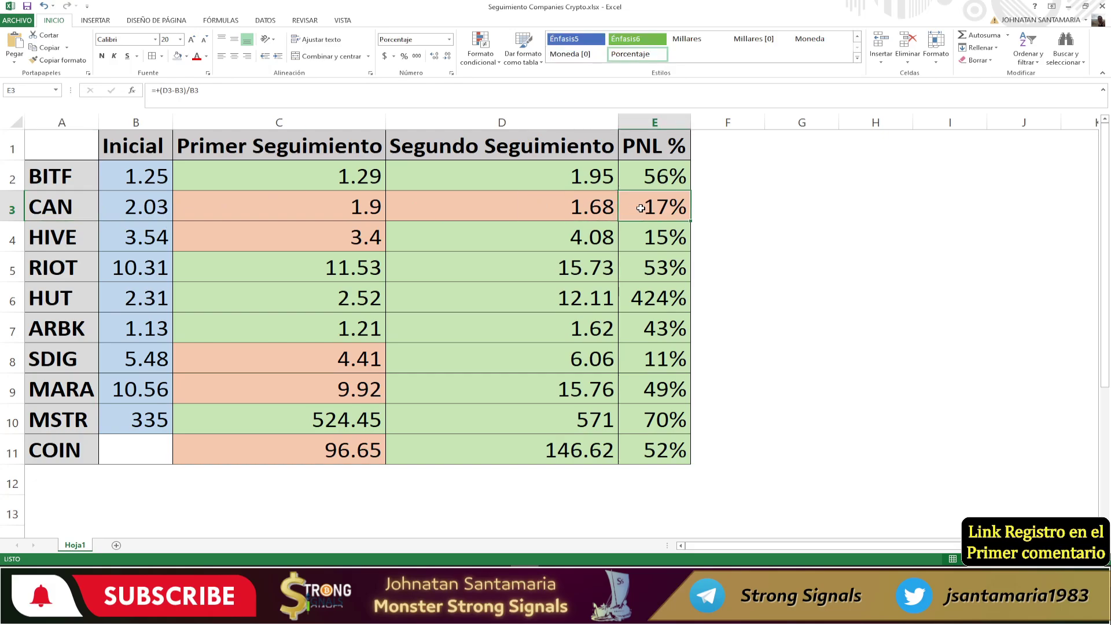
left_click(150, 210)
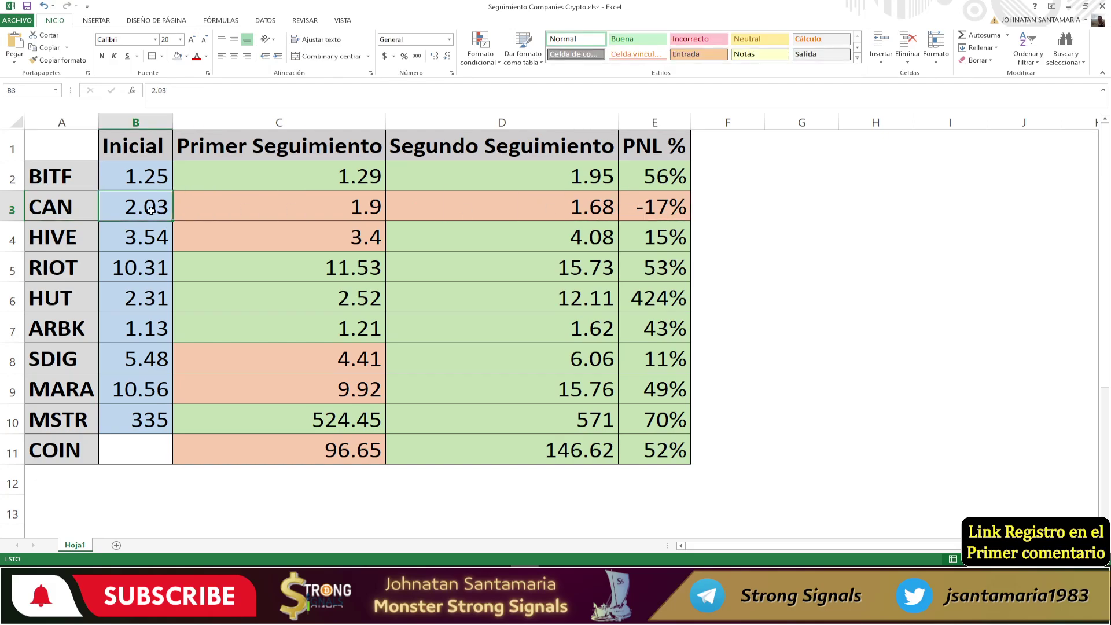
left_click(504, 206)
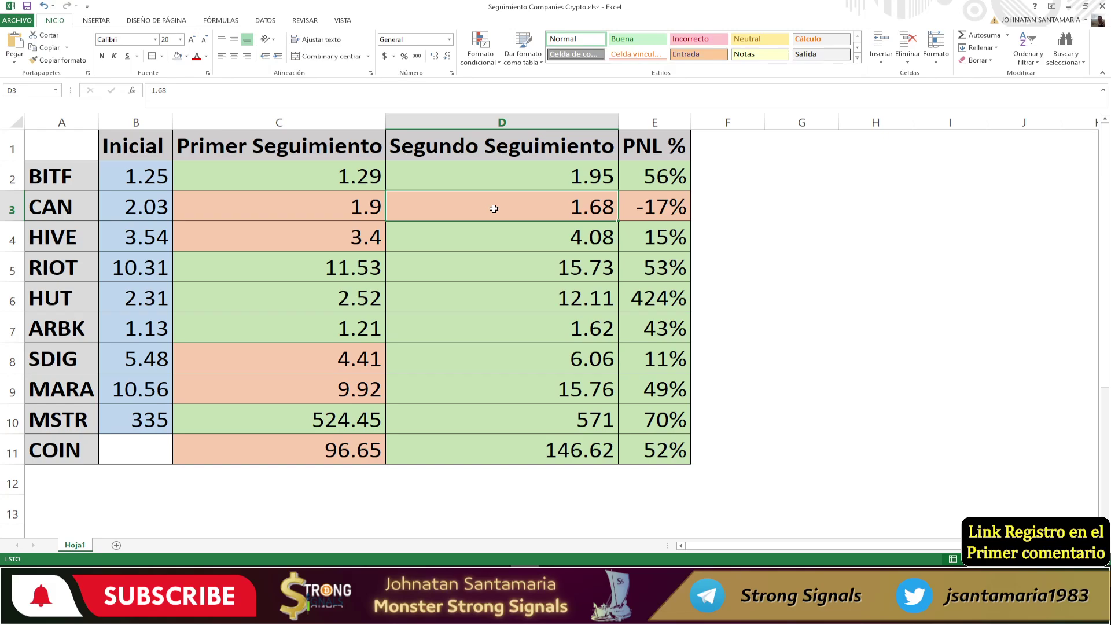
left_click(648, 208)
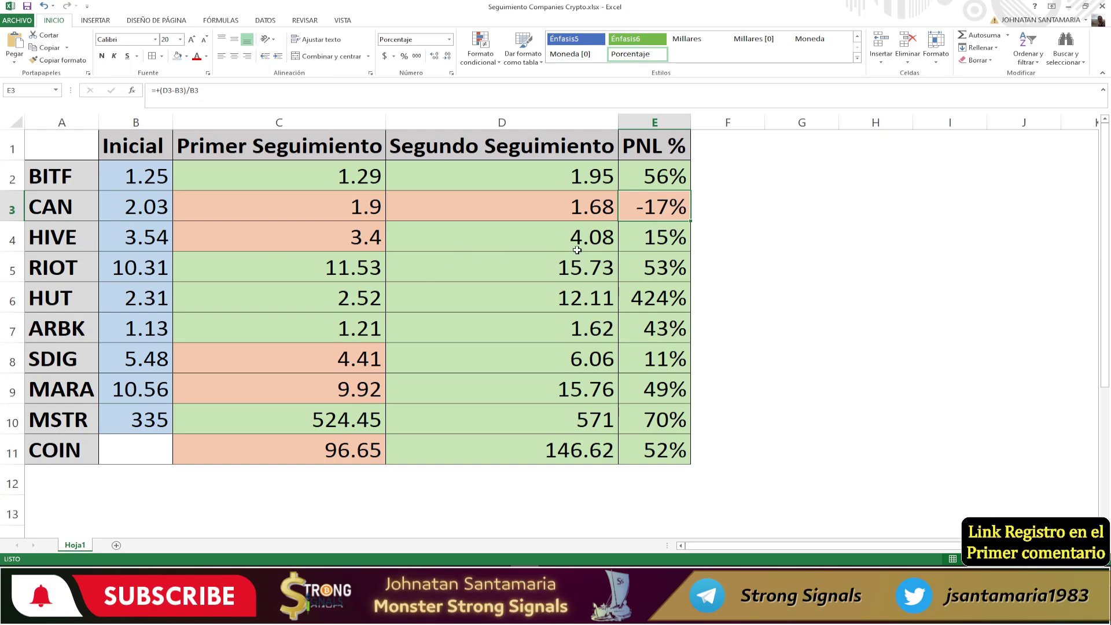
Examine the PNL % results of HIVE and RIOT, comparing them with those above and with RIOT's initial price.
left_click(645, 240)
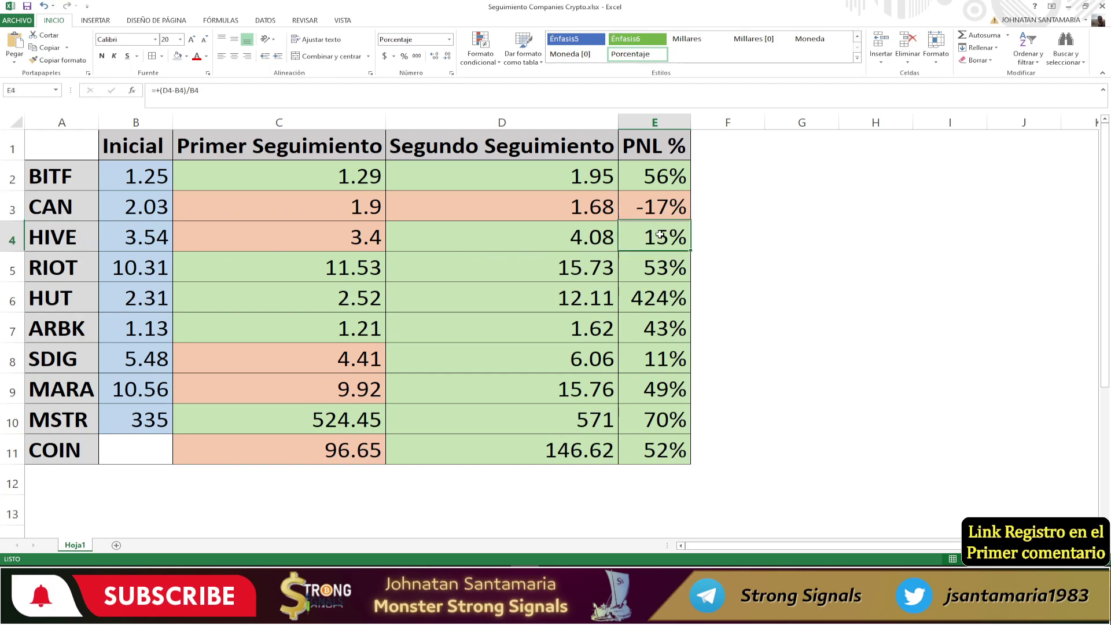
left_click(636, 262)
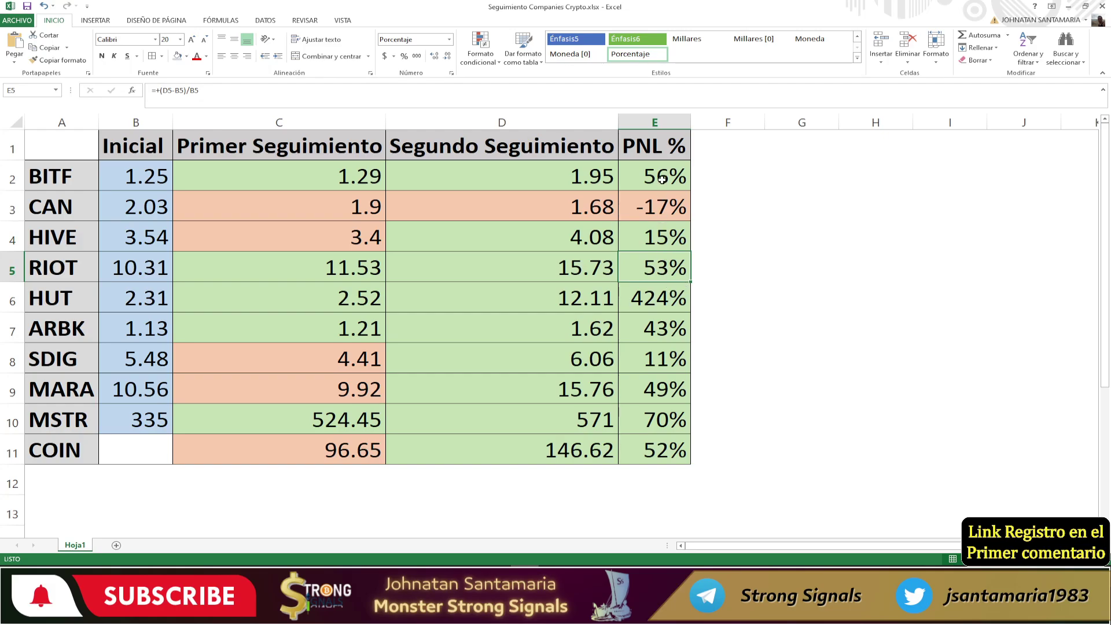
left_click_drag(660, 177, 660, 207)
left_click(656, 272)
left_click(145, 268)
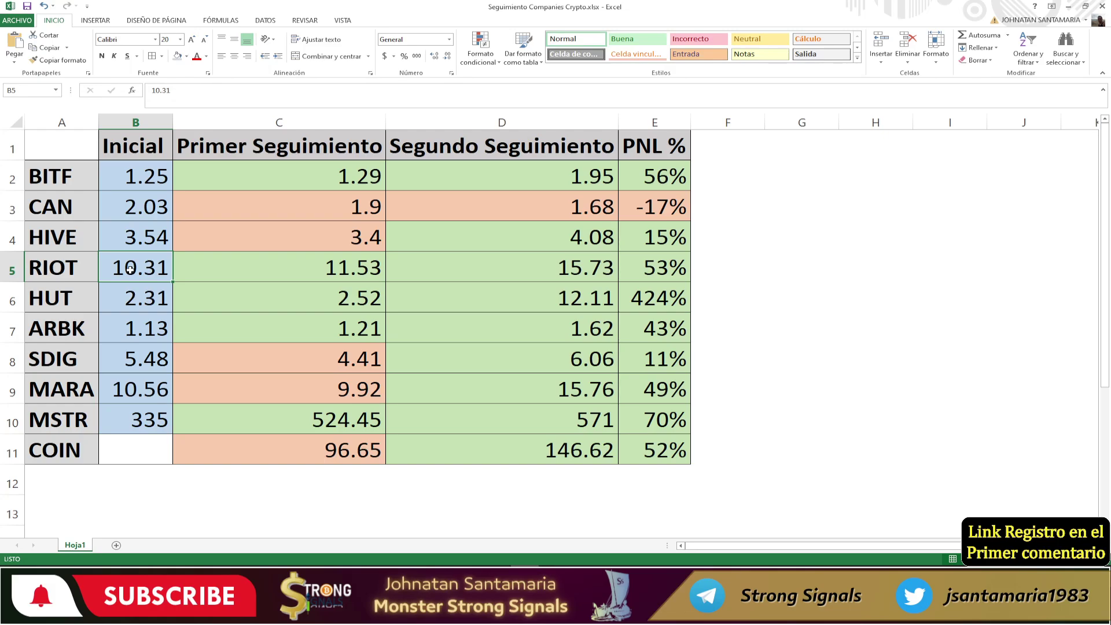
left_click(662, 263)
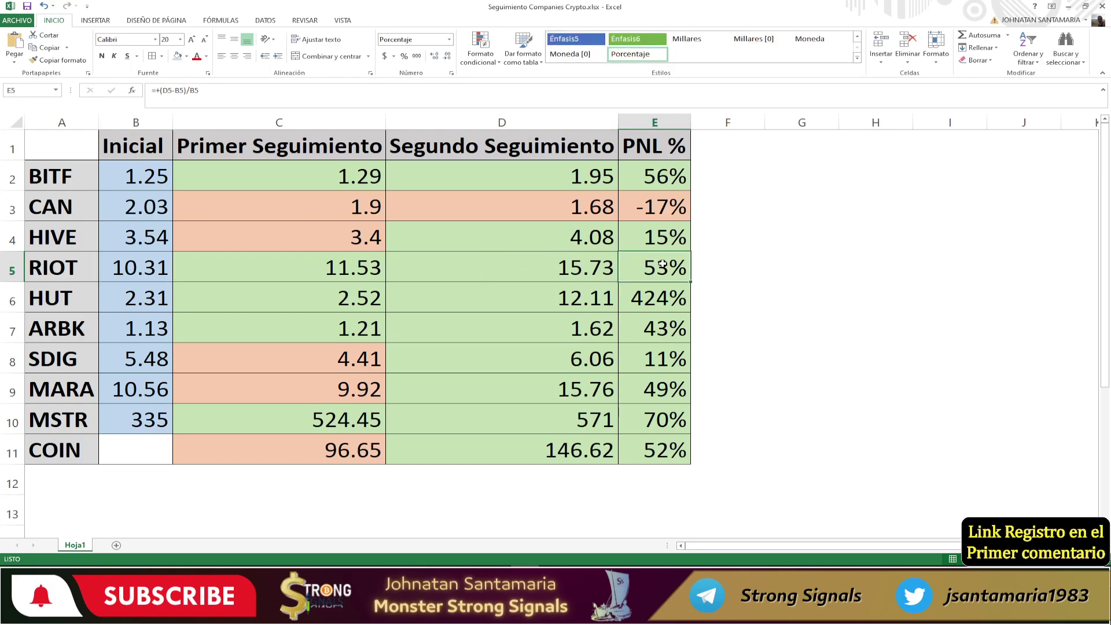
Examine the PNL % results of HUT and ARBK, checking HUT's Segundo Seguimiento price.
left_click(657, 313)
left_click(674, 304)
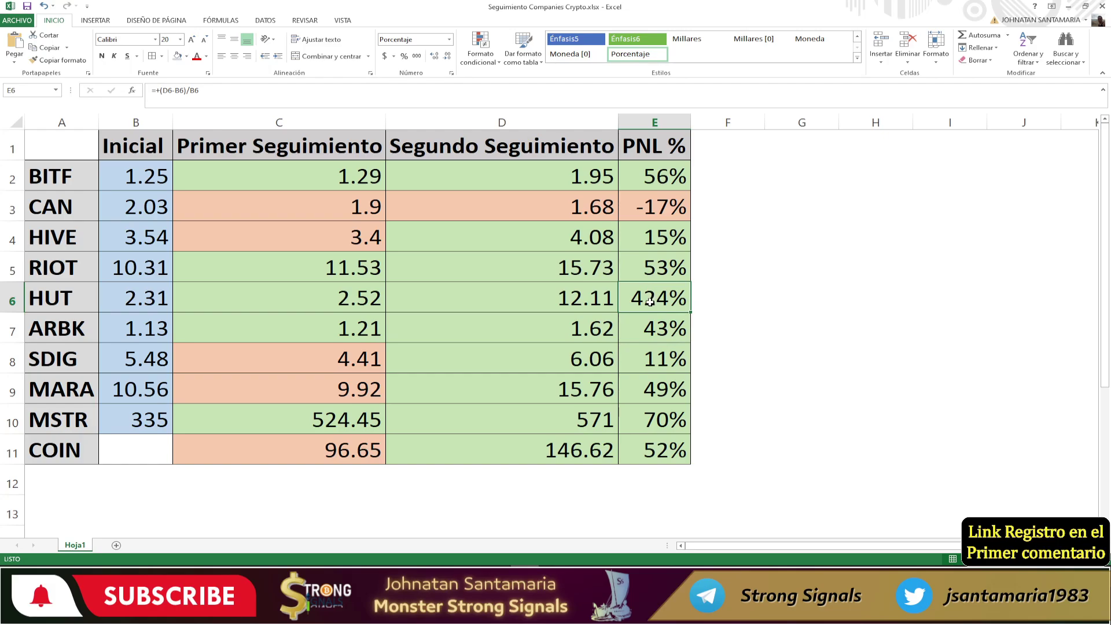
left_click(576, 296)
left_click(655, 296)
left_click(50, 331)
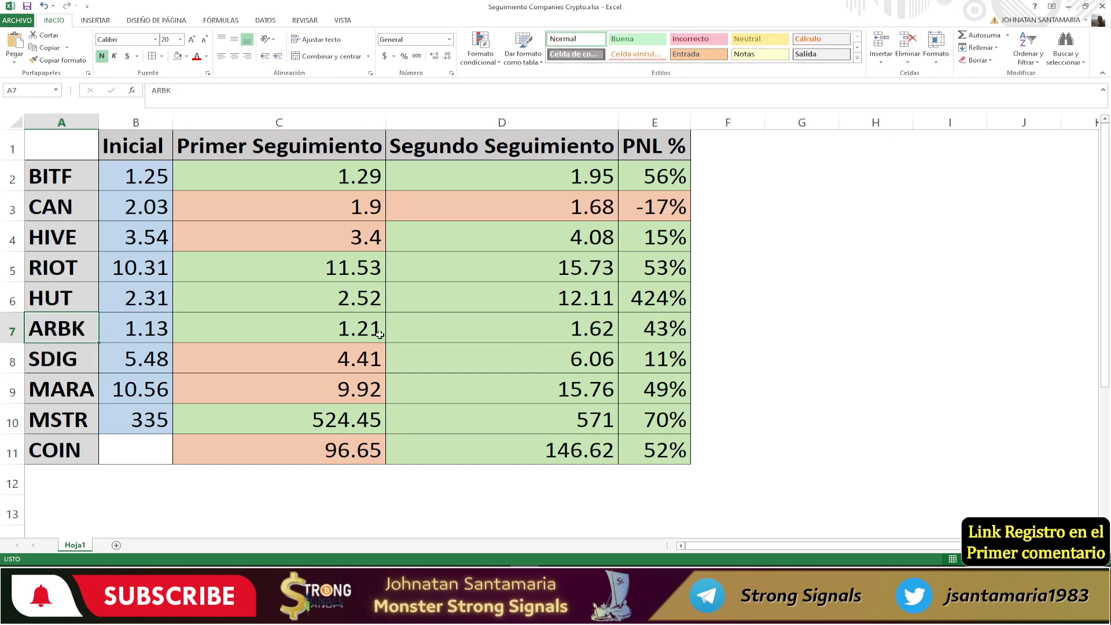
left_click(667, 329)
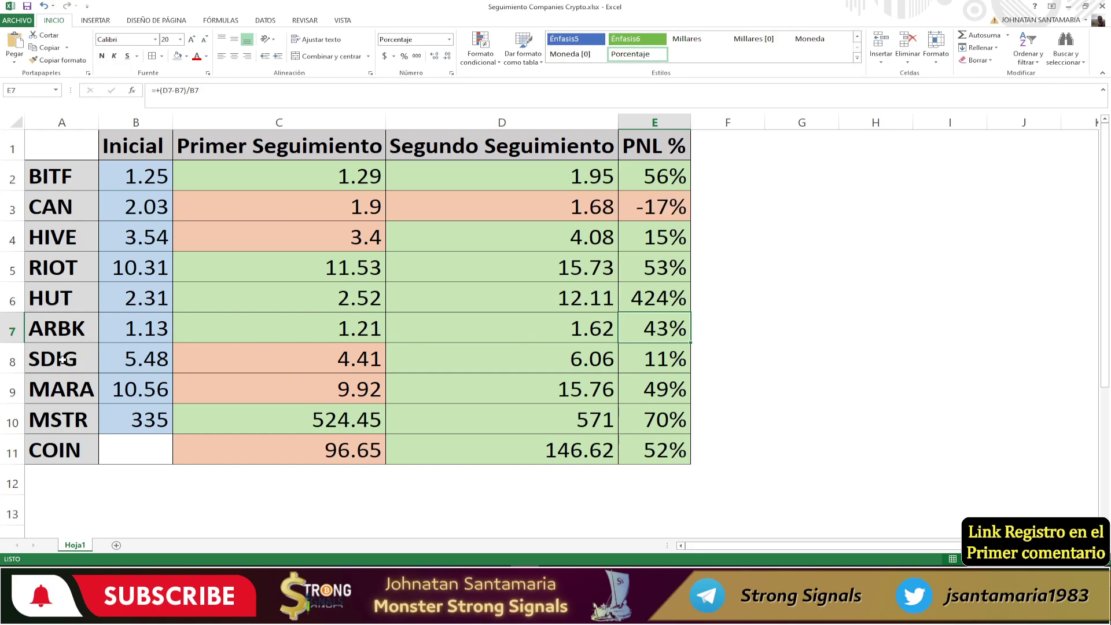
Compare the tracked prices of SDIG and MARA with their PNL % results.
left_click(124, 357)
left_click(660, 365)
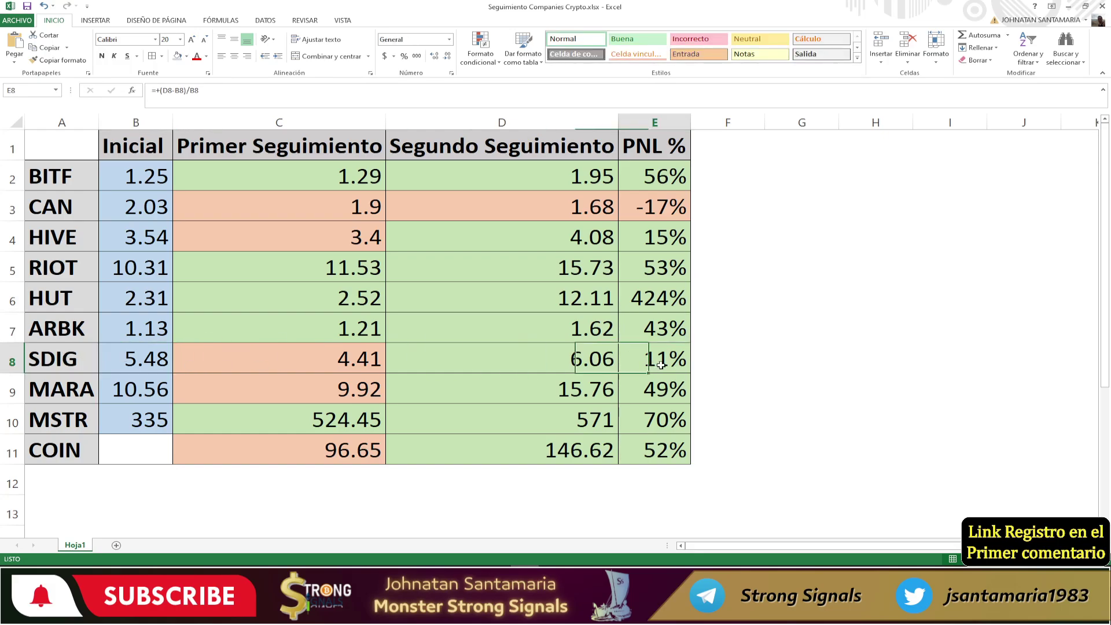
left_click(266, 362)
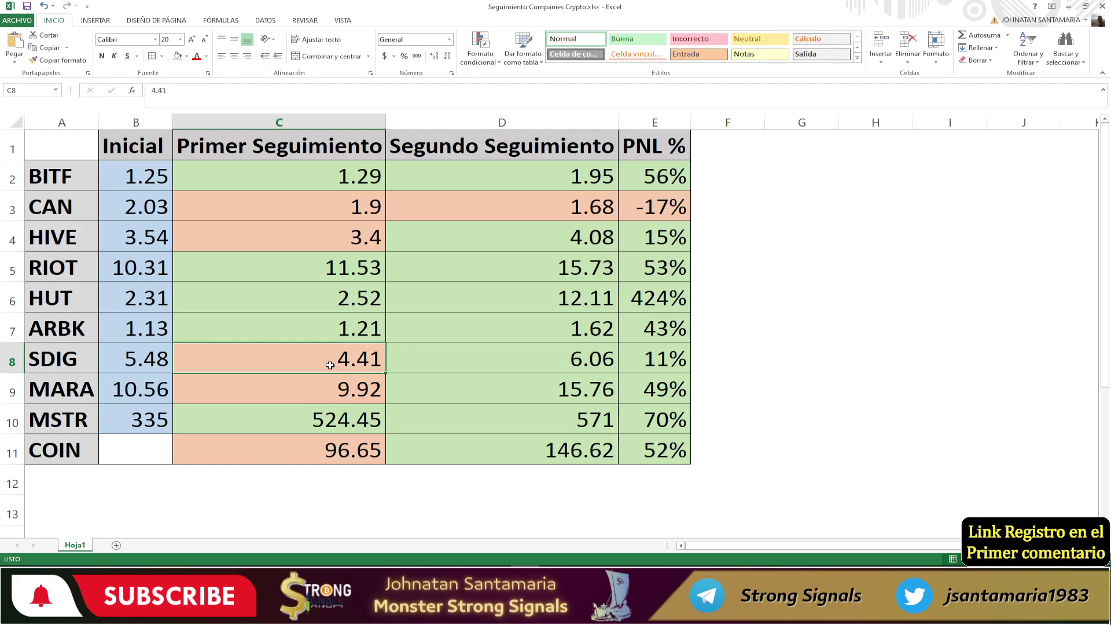
left_click(683, 361)
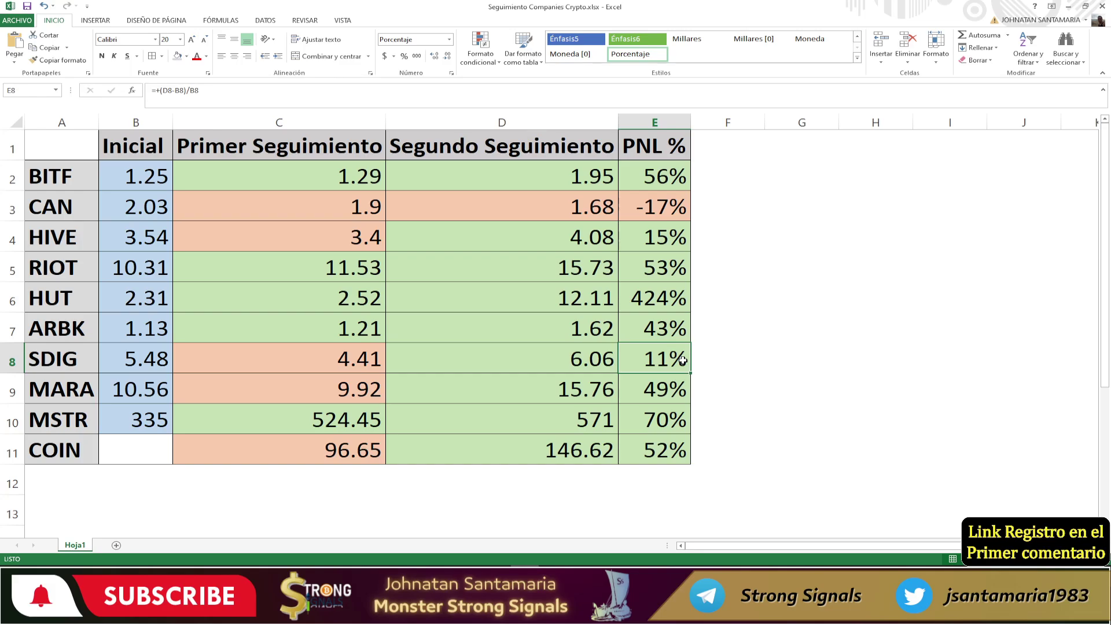
left_click(52, 394)
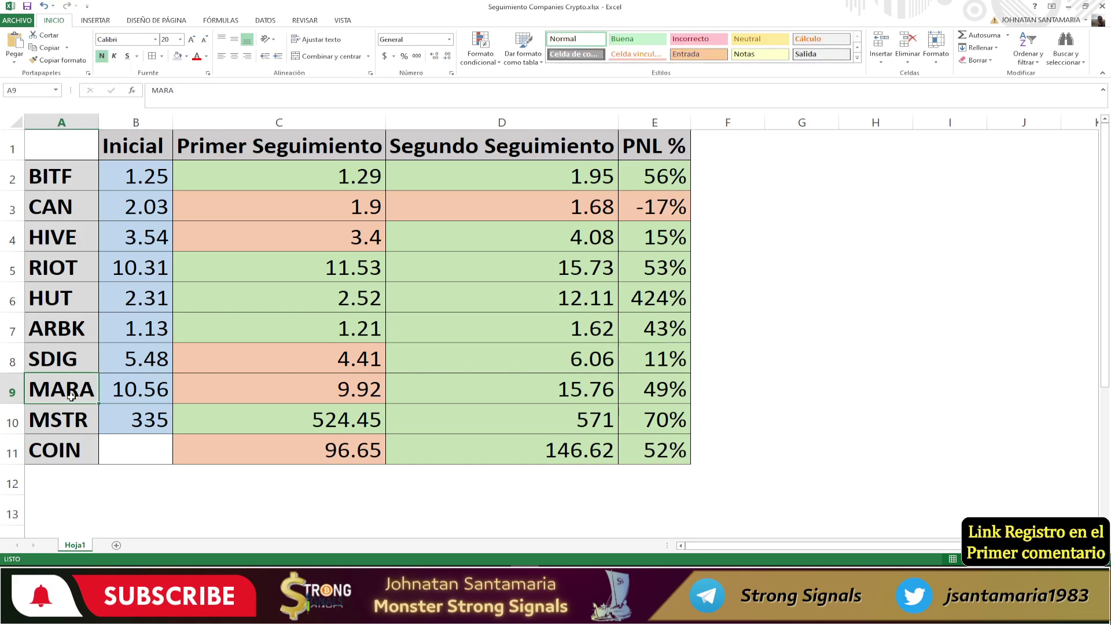
left_click(224, 395)
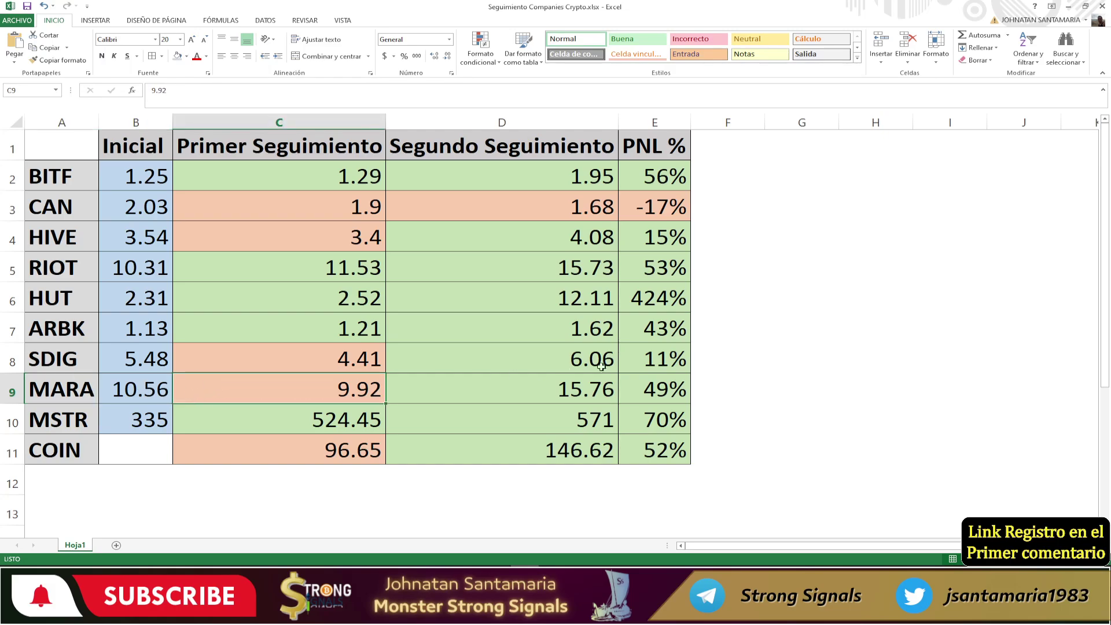
left_click(656, 382)
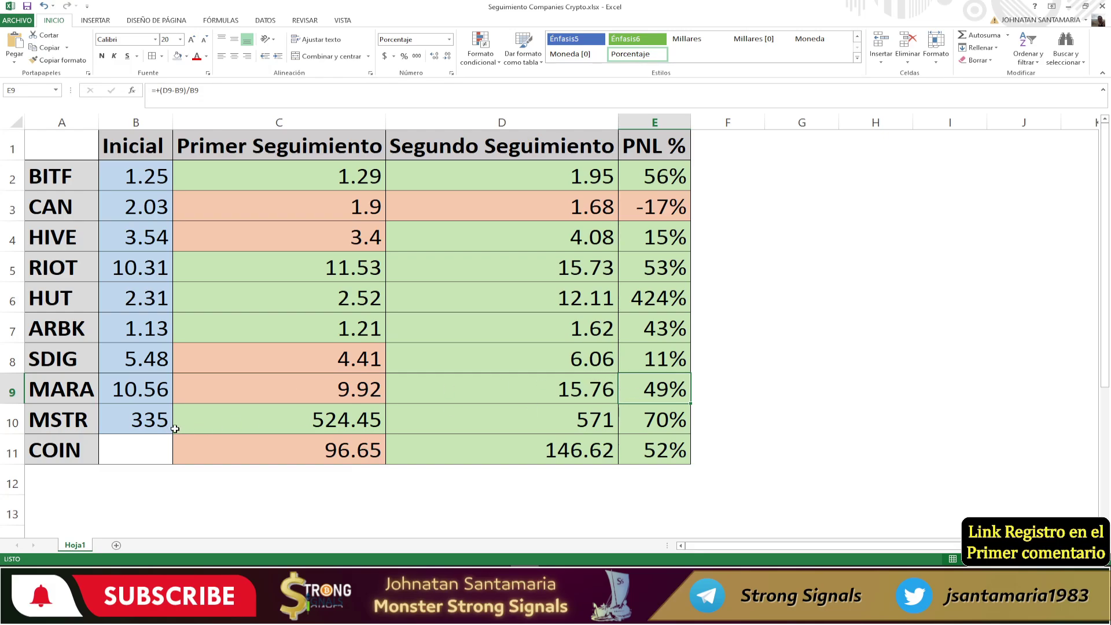
Compare MSTR's Inicial and Segundo Seguimiento prices with its PNL % result.
left_click(134, 422)
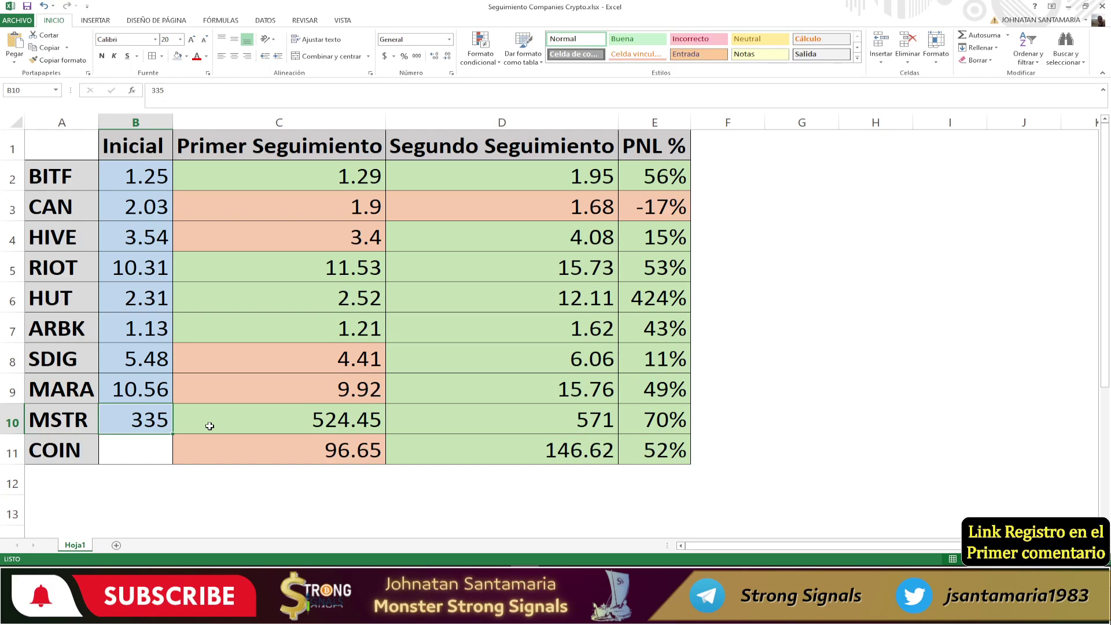
left_click(513, 421)
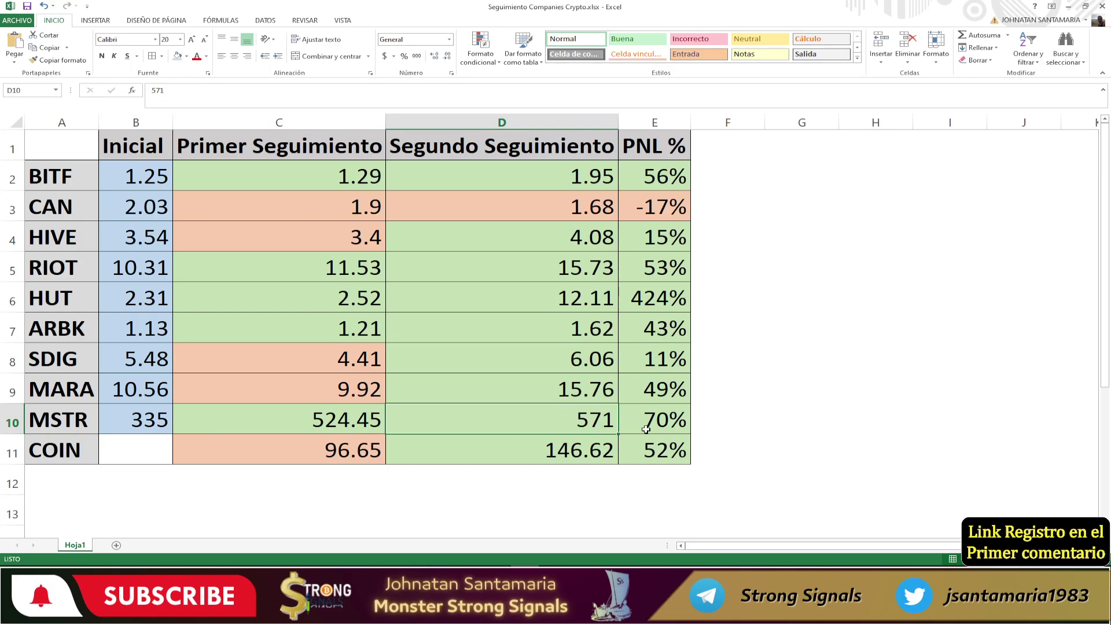
left_click(154, 414)
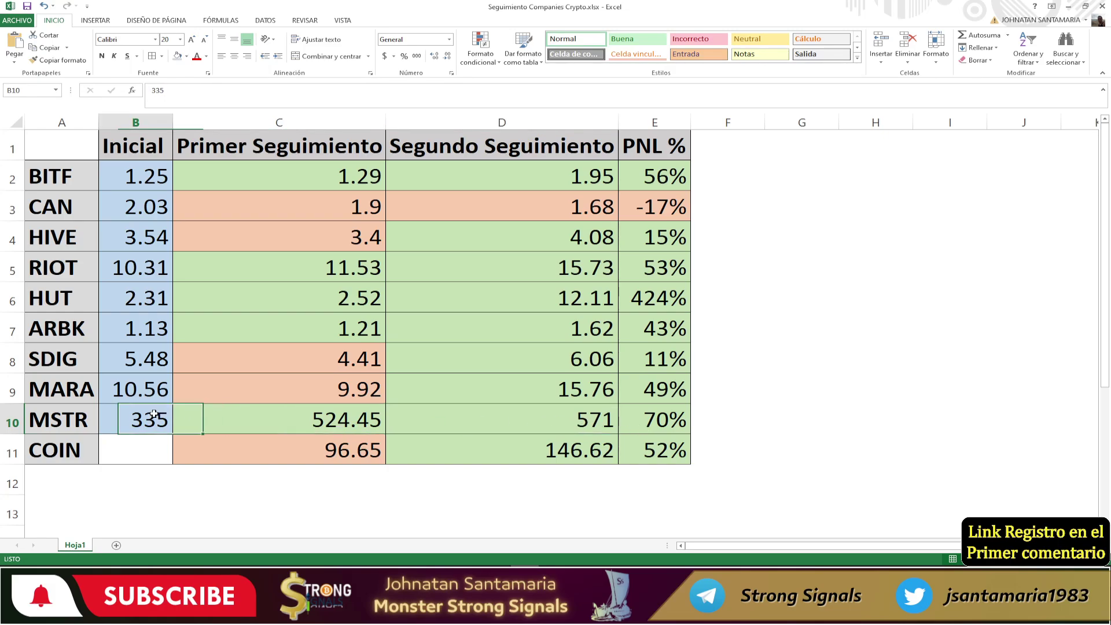
left_click(649, 433)
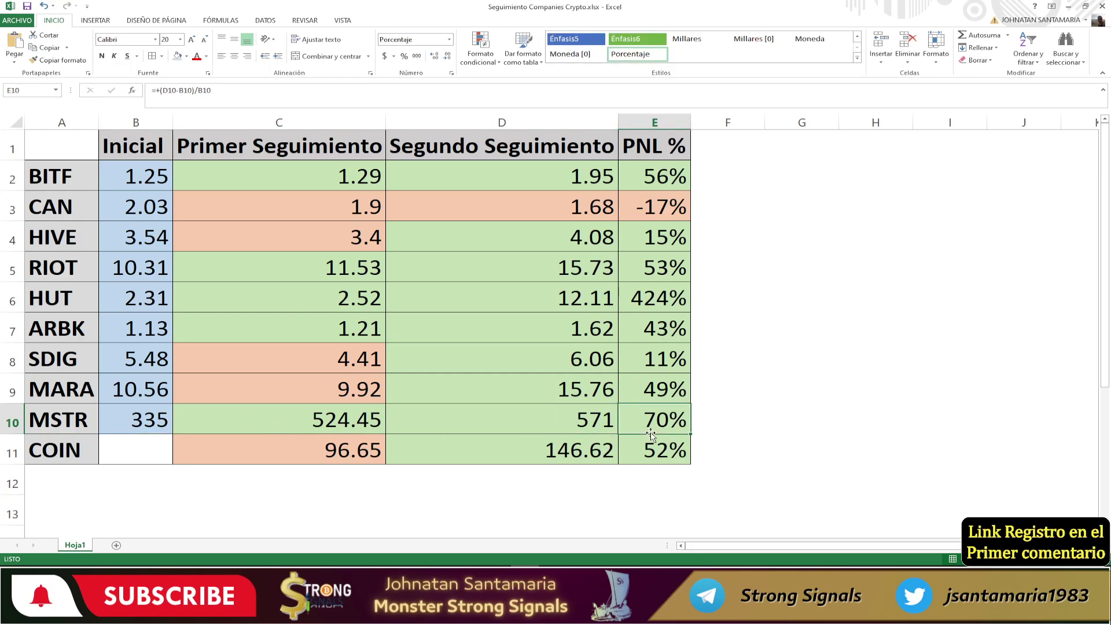
Compare COIN's tracked prices with its PNL % result, and recheck HUT's PNL % and Segundo Seguimiento price.
left_click(38, 446)
left_click(143, 442)
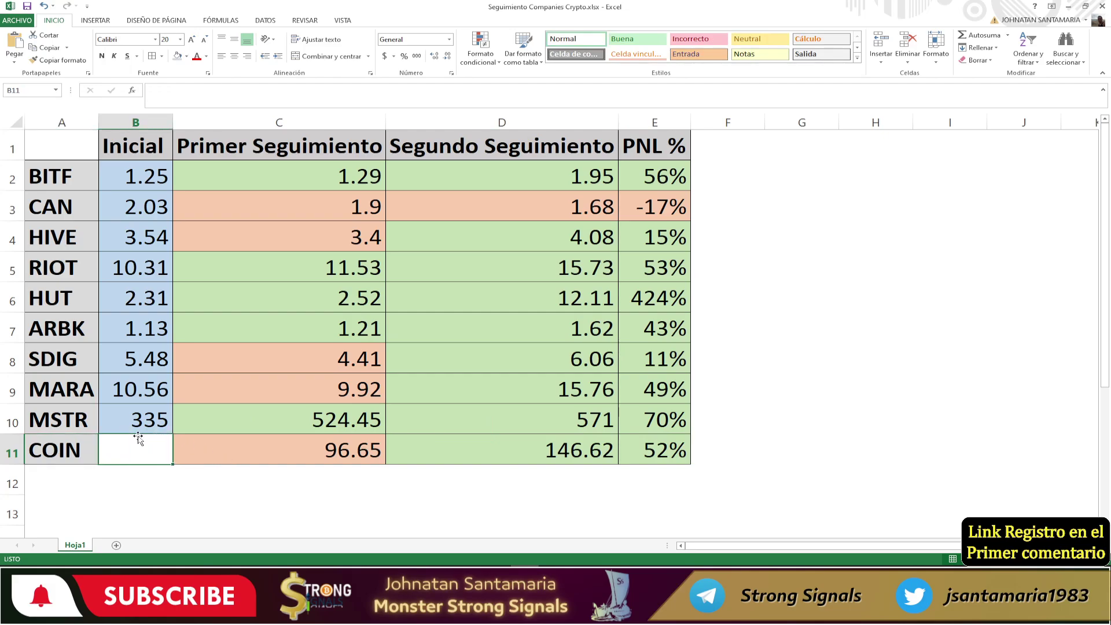
left_click(293, 448)
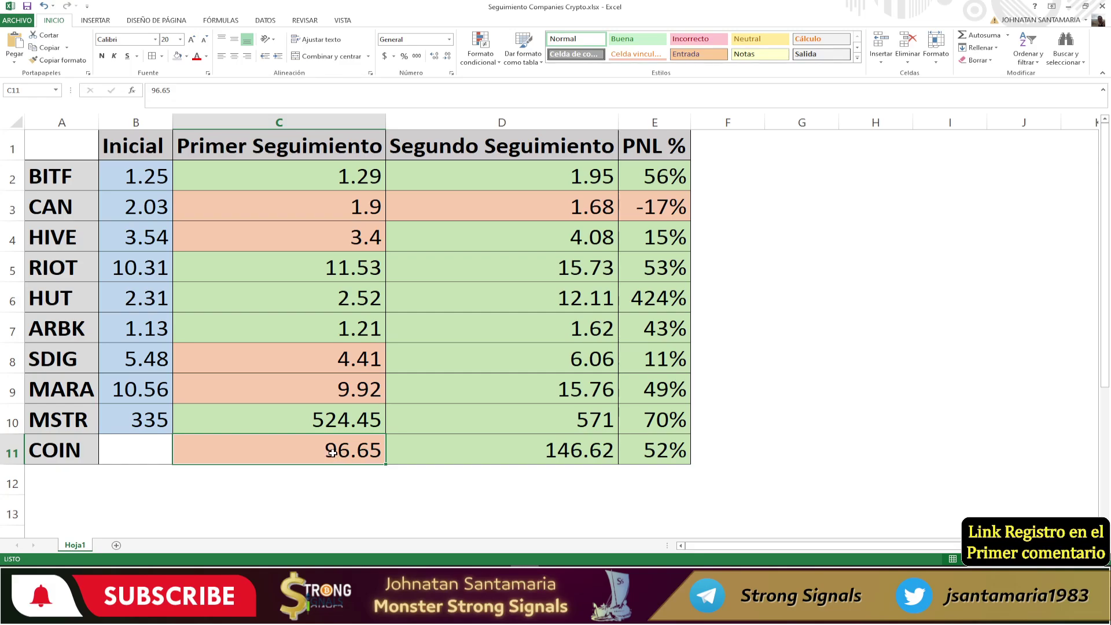
left_click(565, 460)
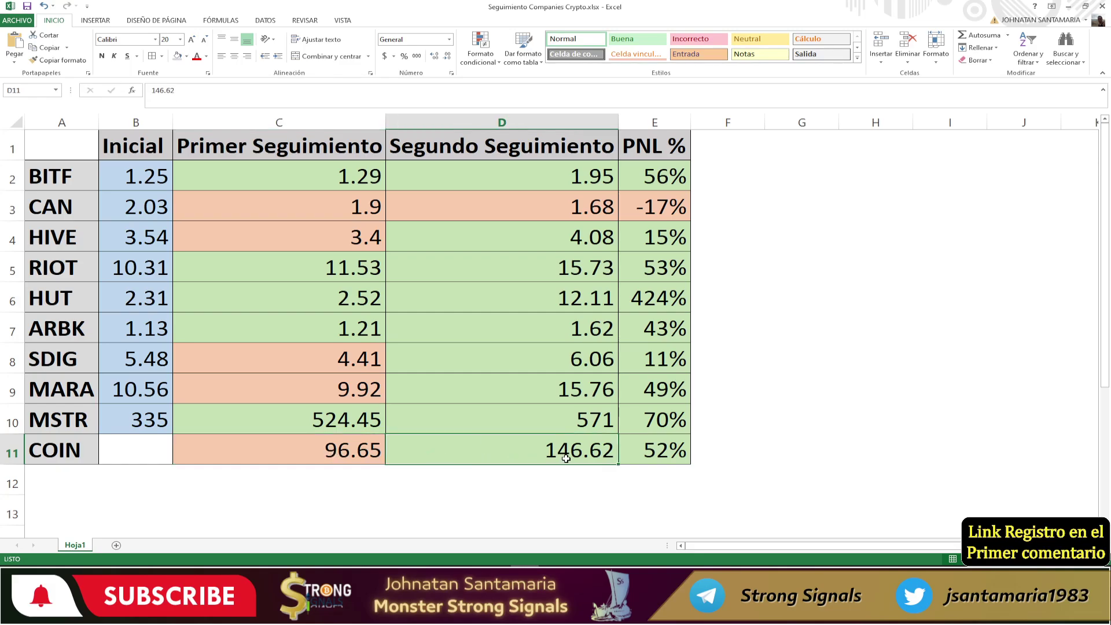
left_click(662, 460)
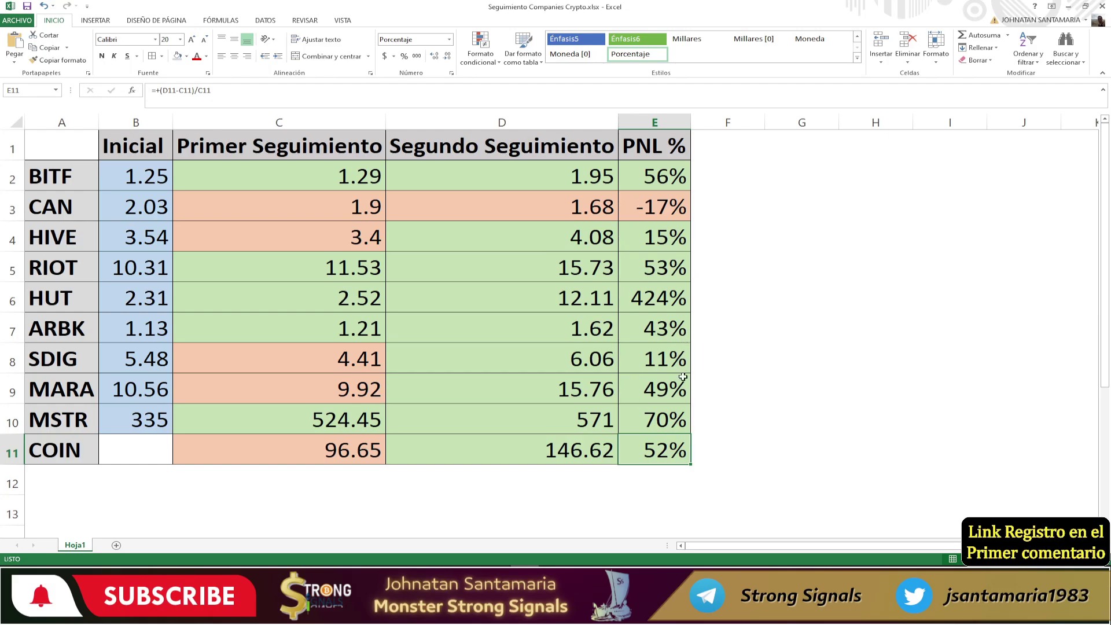
left_click(653, 296)
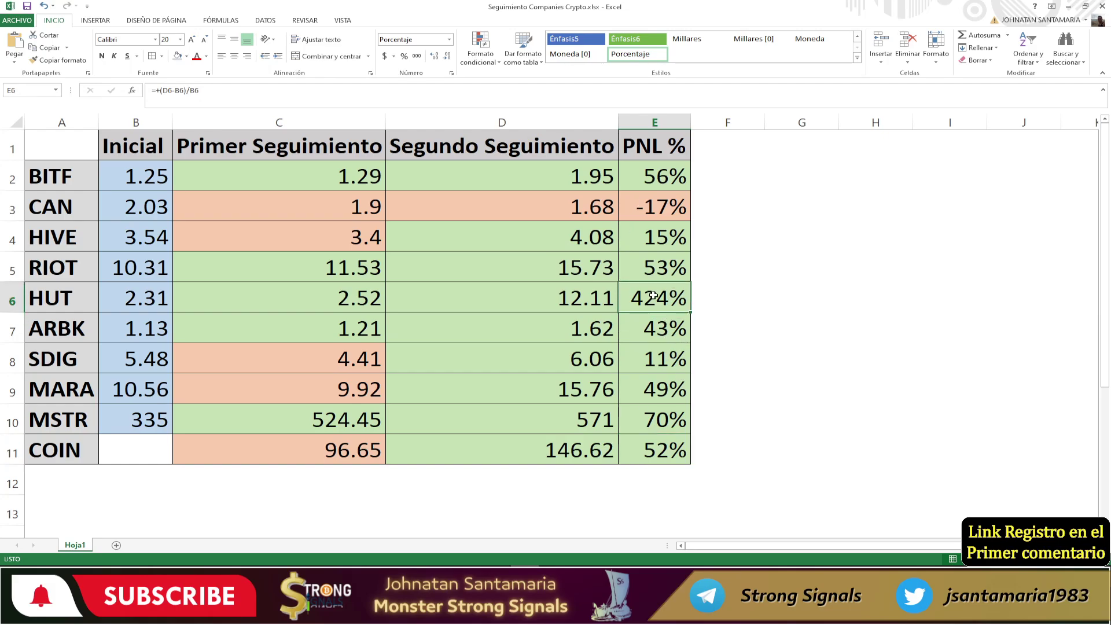
left_click(514, 298)
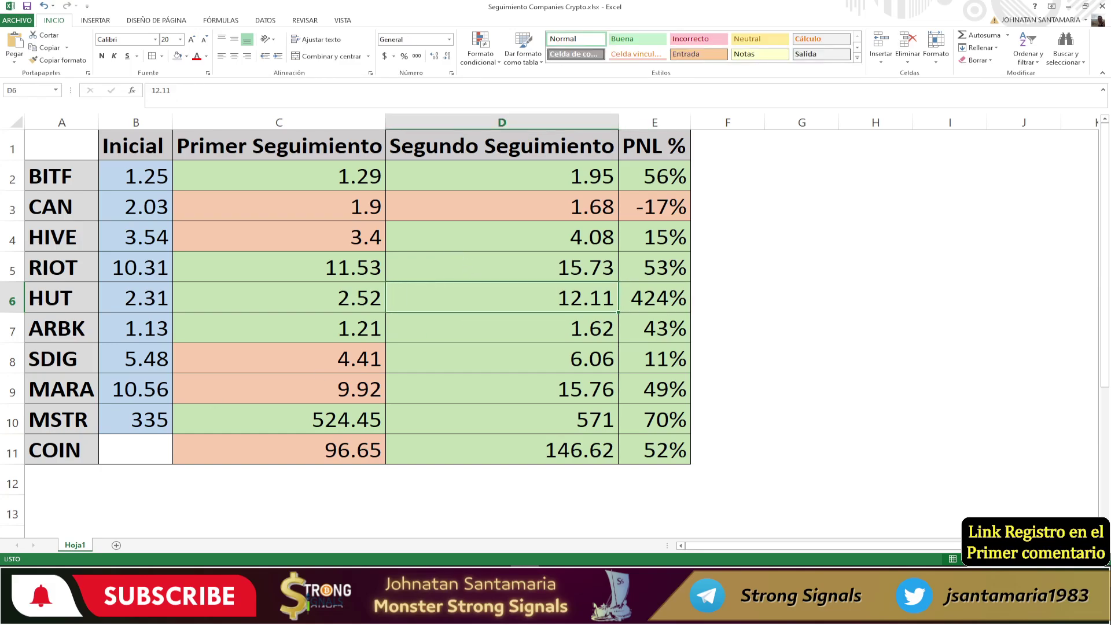
Switch to the BITF chart in TradingView and dismiss the REPUSDT alert notification.
key("alt+Tab")
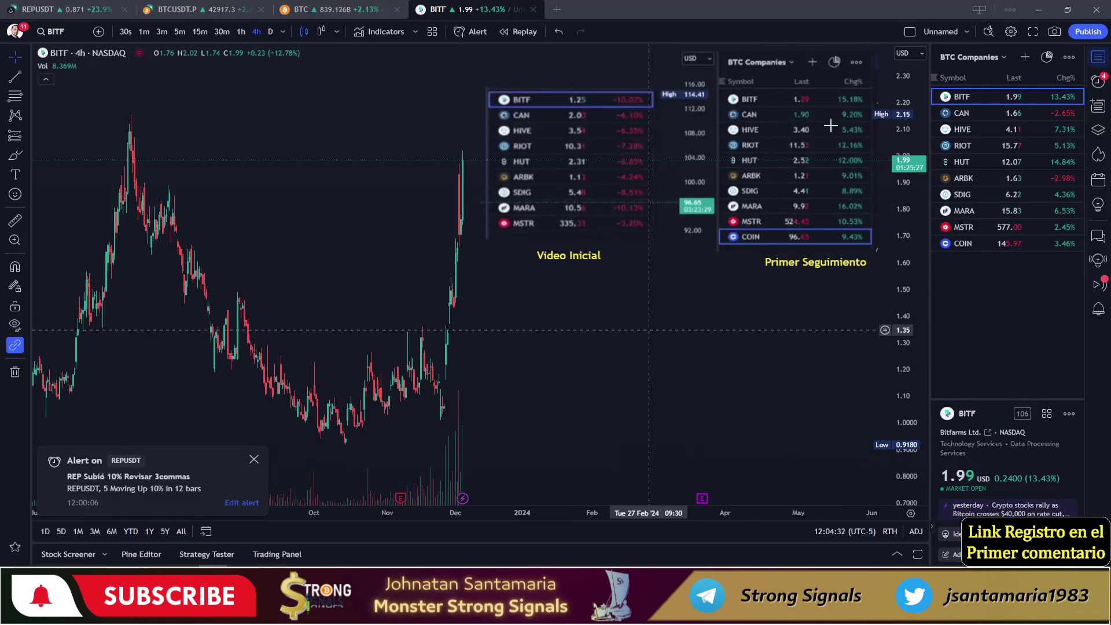
left_click(254, 459)
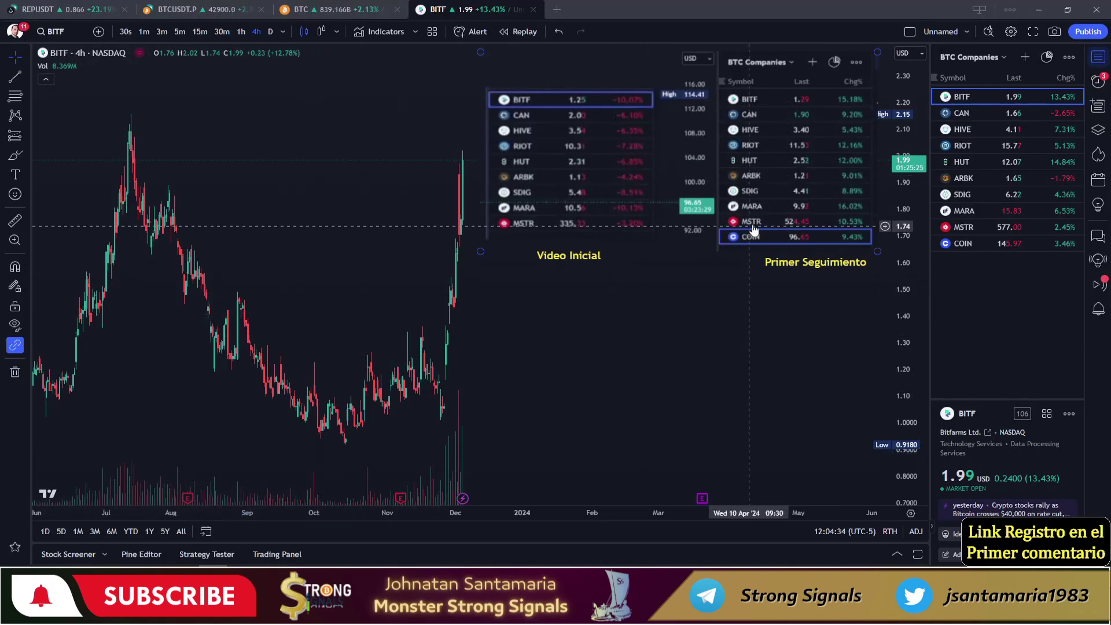
scroll(585, 340, "up", 2)
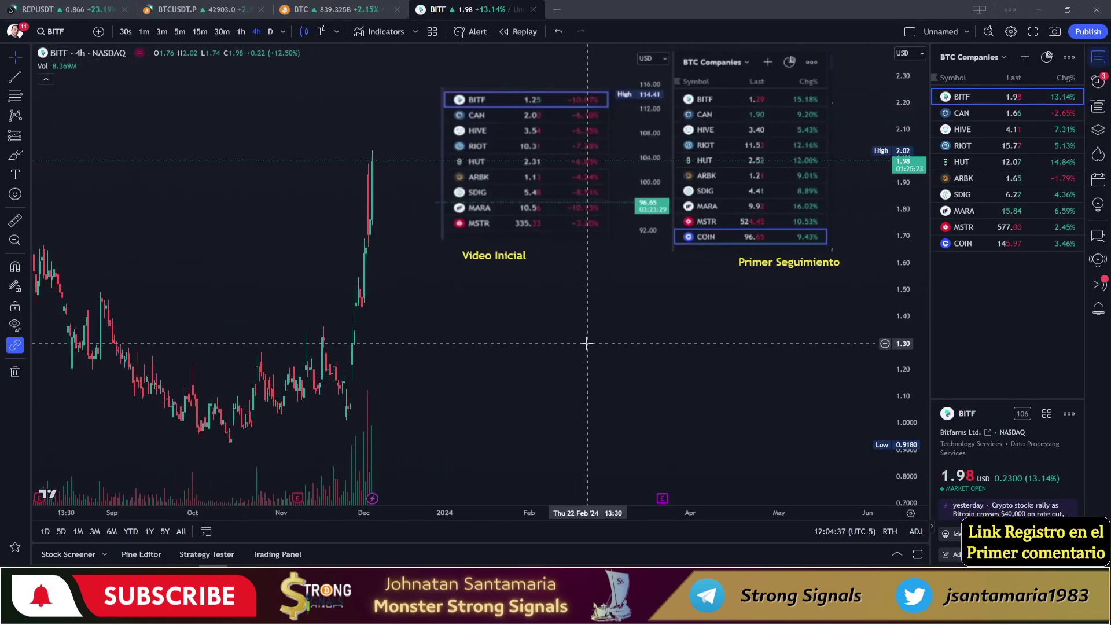
Check the publication details of the YouTube video "Primer Seguimiento Acciones Empresas de Bitcoin" and return to the TradingView chart.
scroll(688, 371, "down", 1)
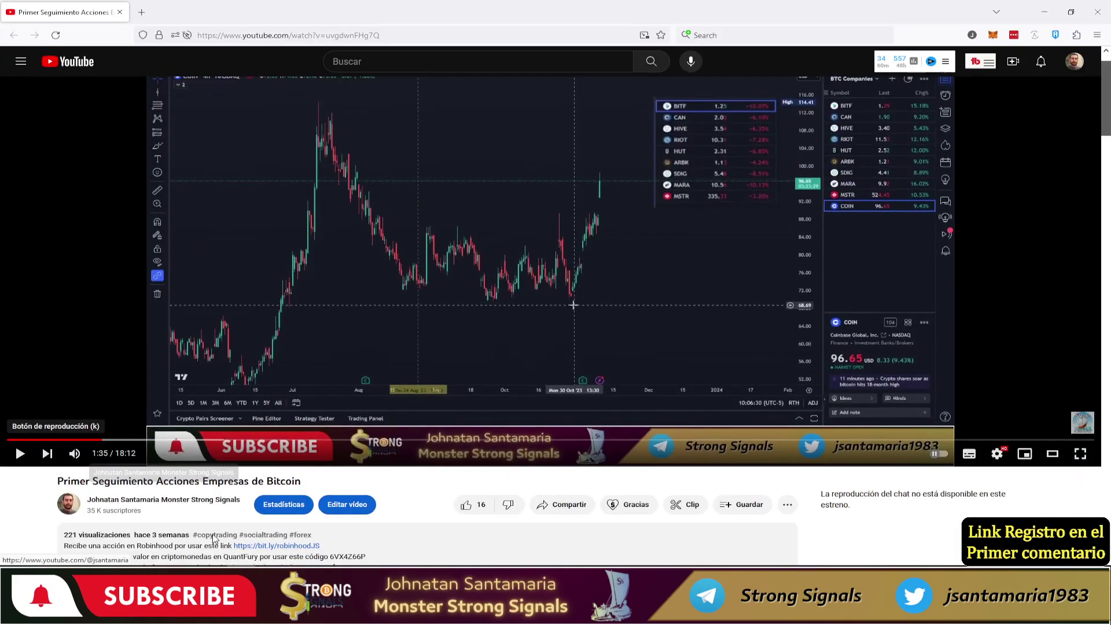
scroll(213, 538, "down", 1)
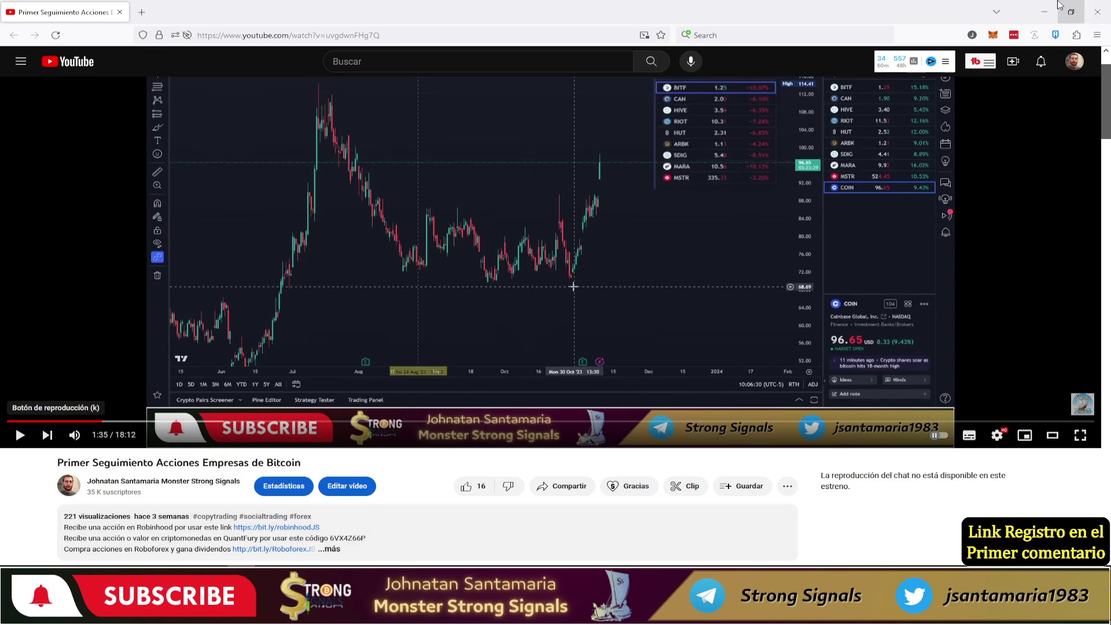
left_click(1043, 11)
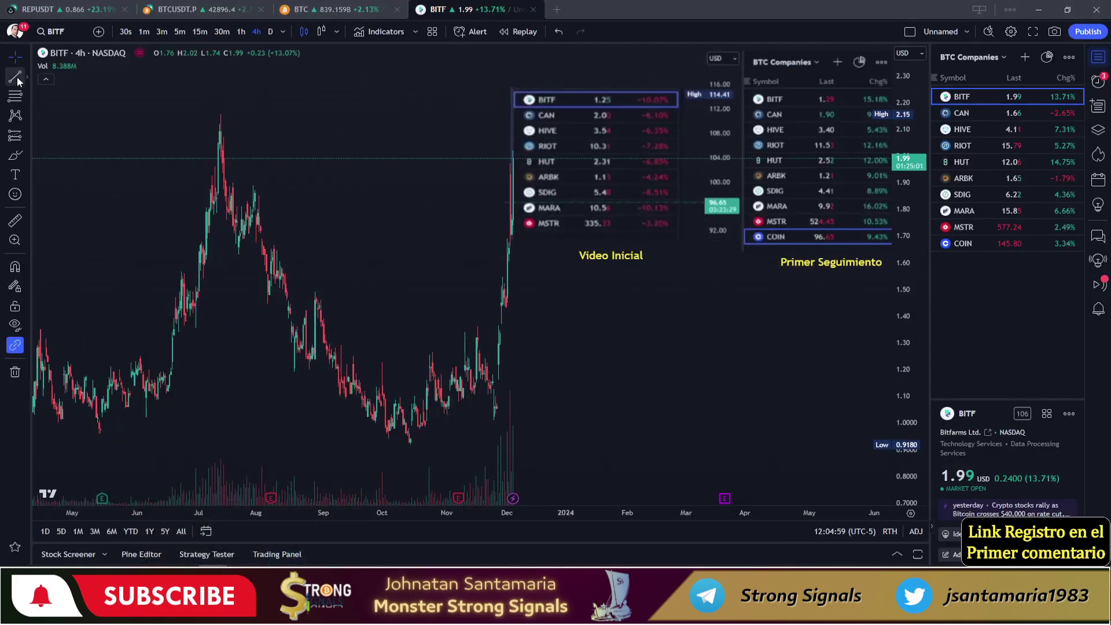
scroll(434, 353, "up", 2)
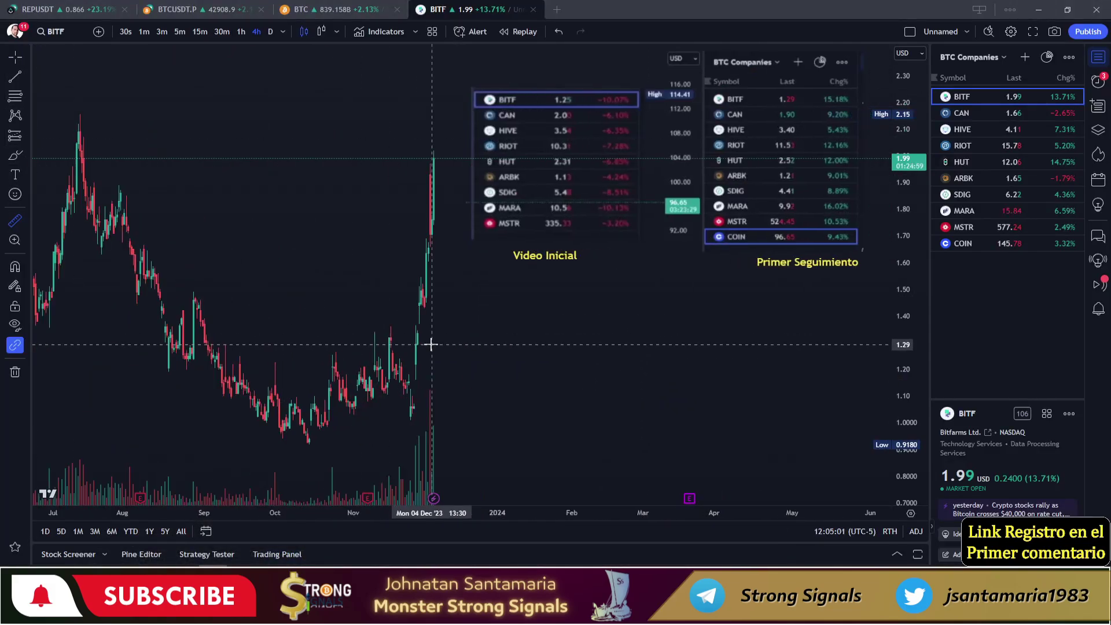
left_click(434, 361)
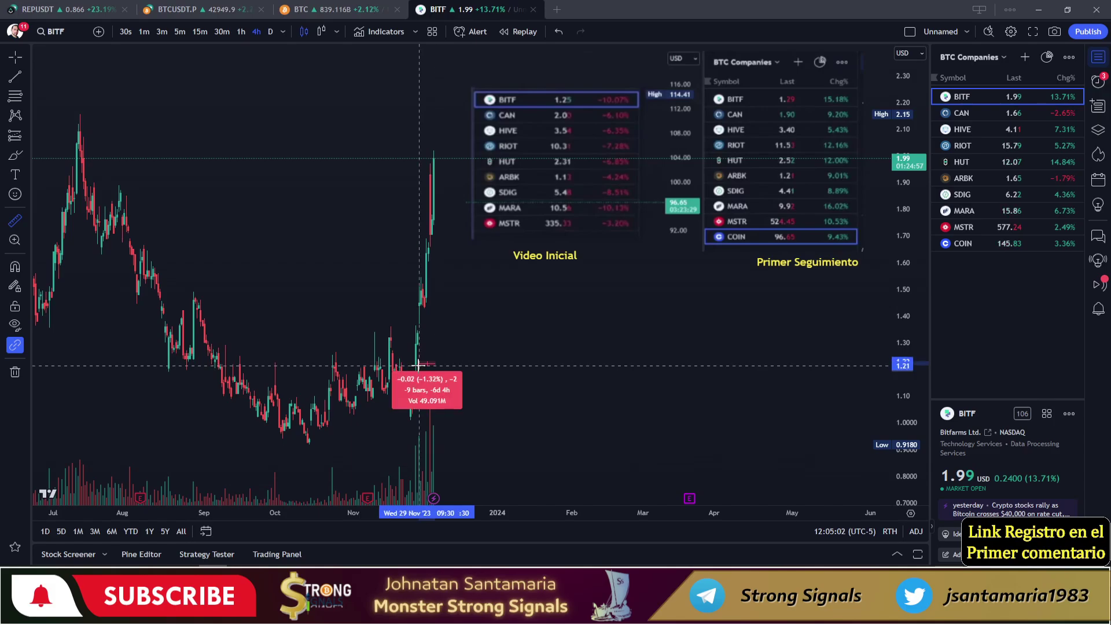
left_click(417, 364)
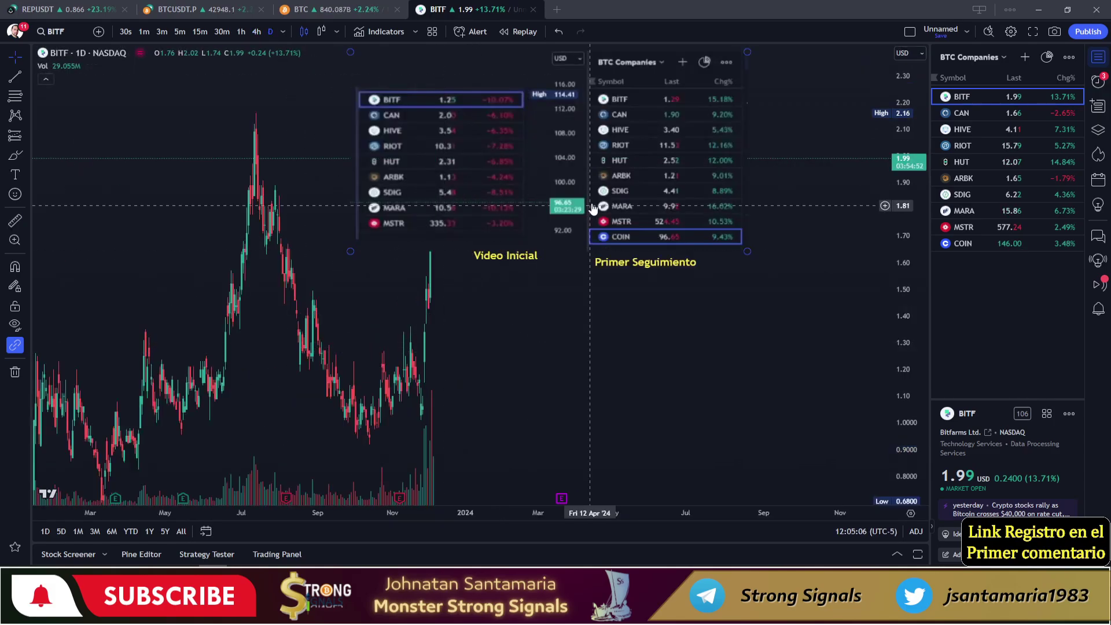
Move the watchlist snapshots away from the BITF candles and place the labels Video Inicial and Primer Seguimiento beneath their respective tables.
left_click(672, 210)
left_click_drag(671, 210, 720, 210)
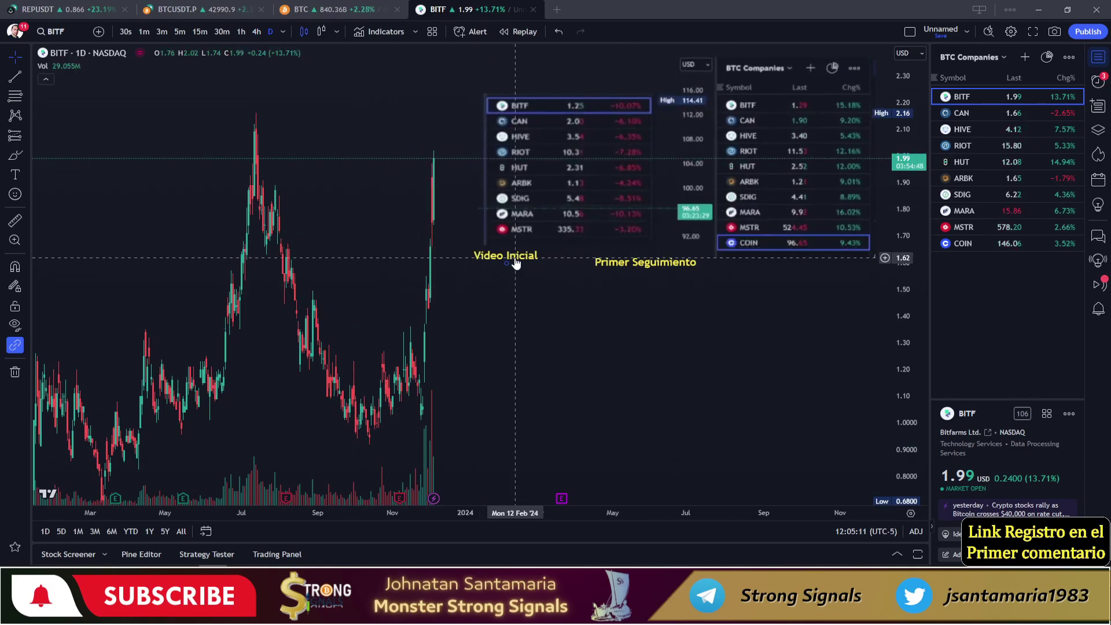
left_click_drag(506, 256, 546, 264)
left_click_drag(632, 271, 797, 268)
left_click(704, 349)
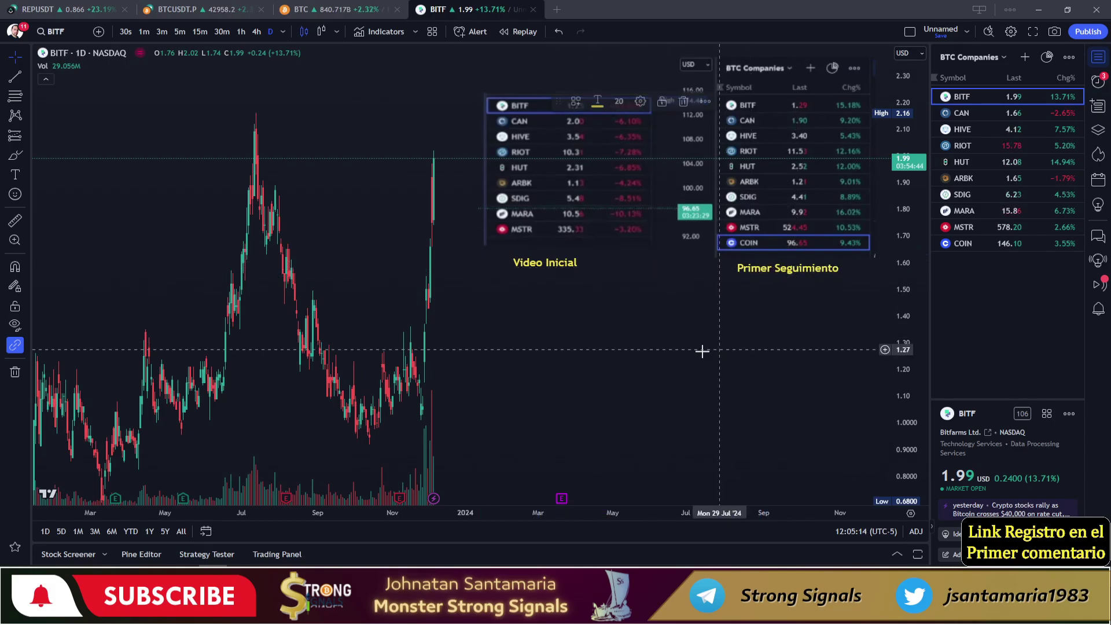
Measure BITF's price difference on the daily chart from 5 December 2023 back to 10 August 2023, and clear the measurement.
left_click(14, 220)
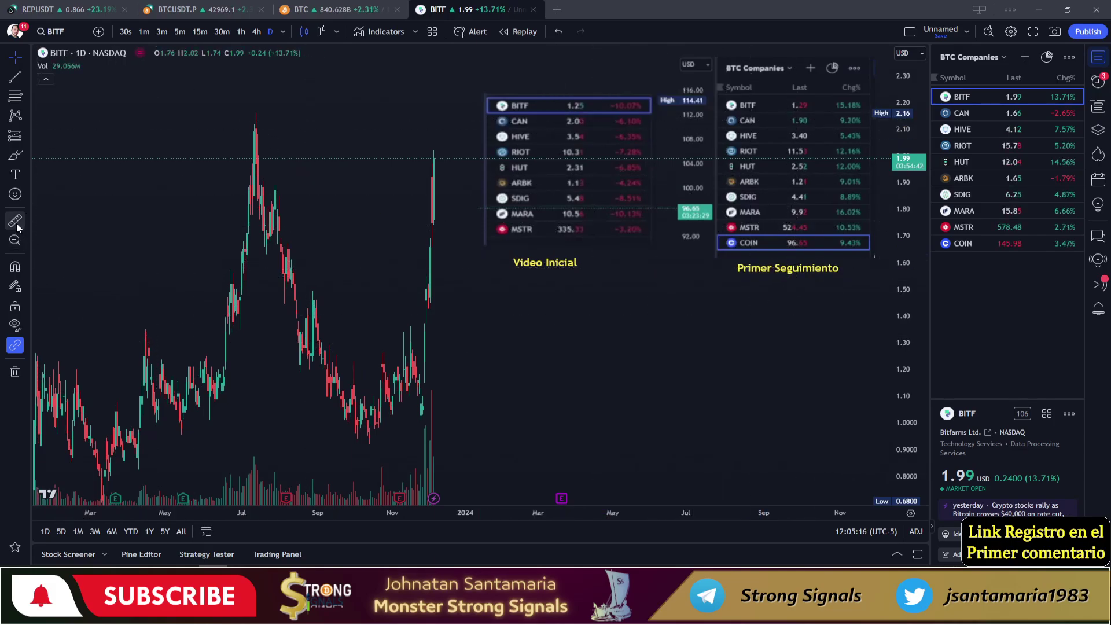
scroll(454, 407, "up", 2)
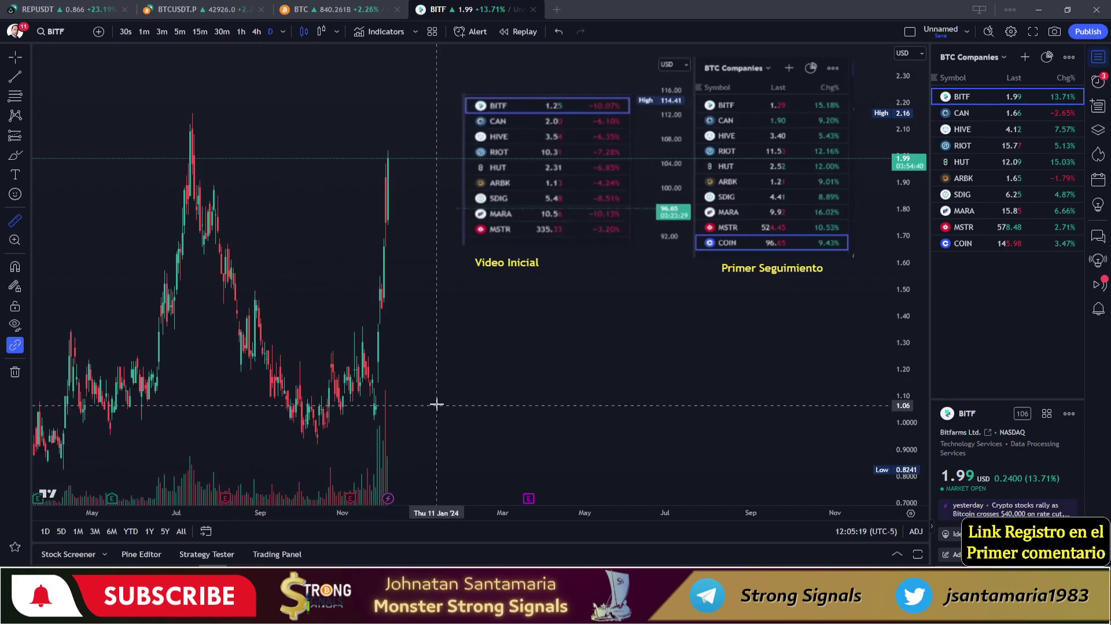
left_click(388, 355)
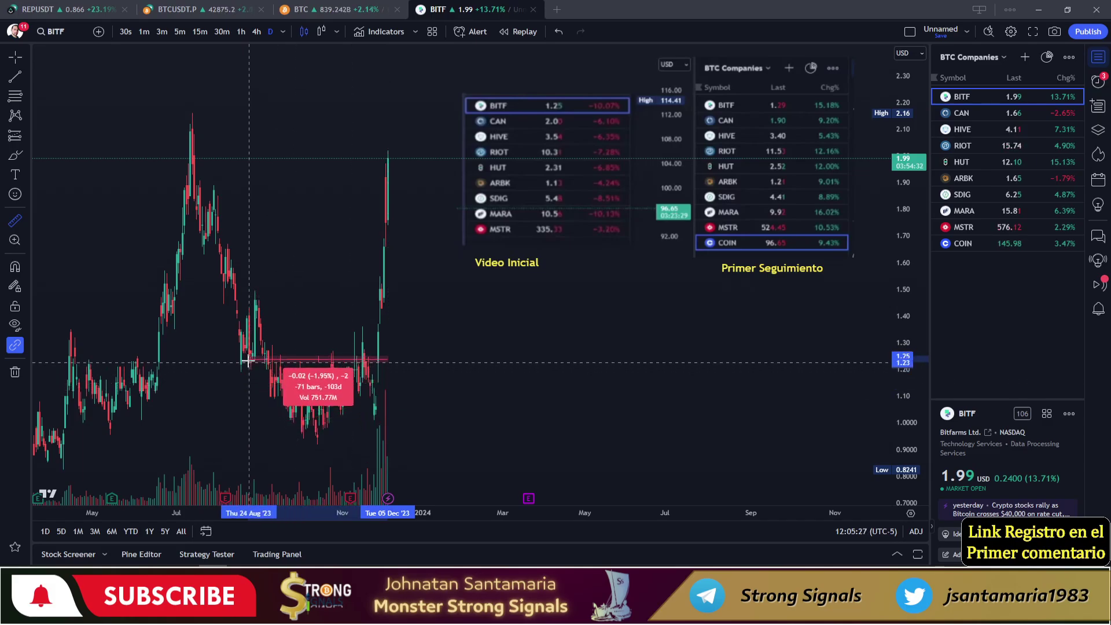
left_click(230, 316)
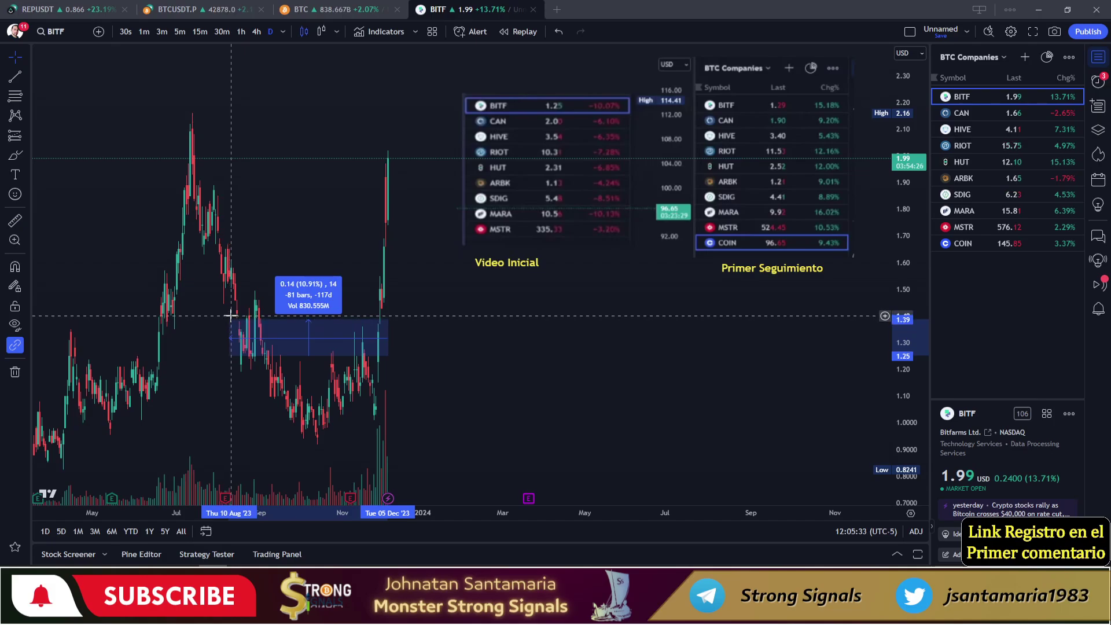
left_click(230, 316)
Measure BITF's decline from 17 August to 6 November 2023, and clear the measurement.
left_click(15, 220)
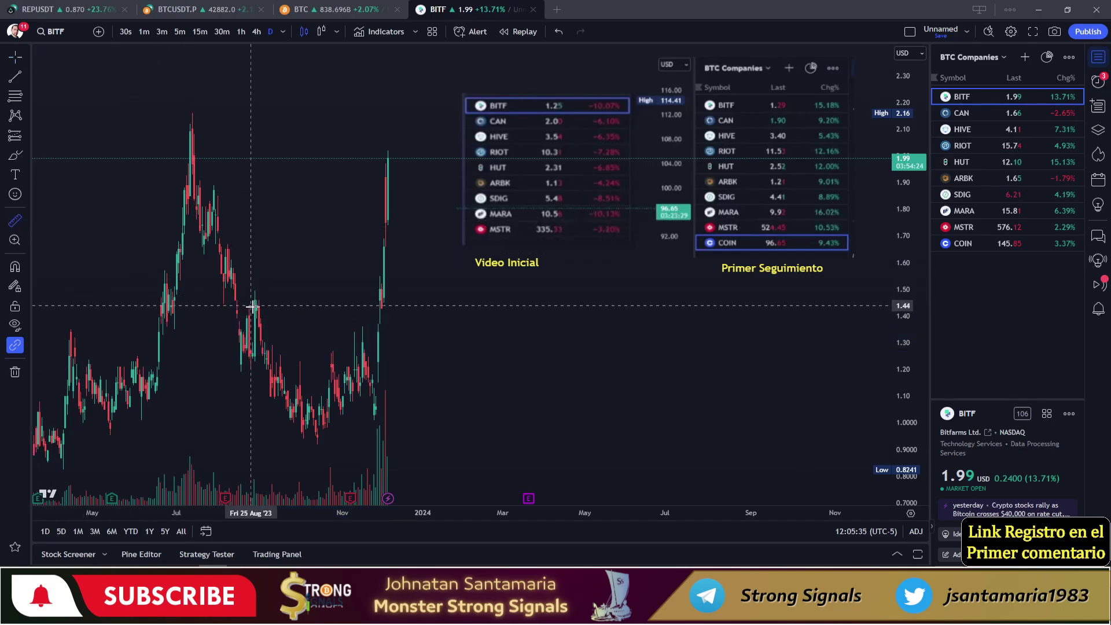
left_click(238, 310)
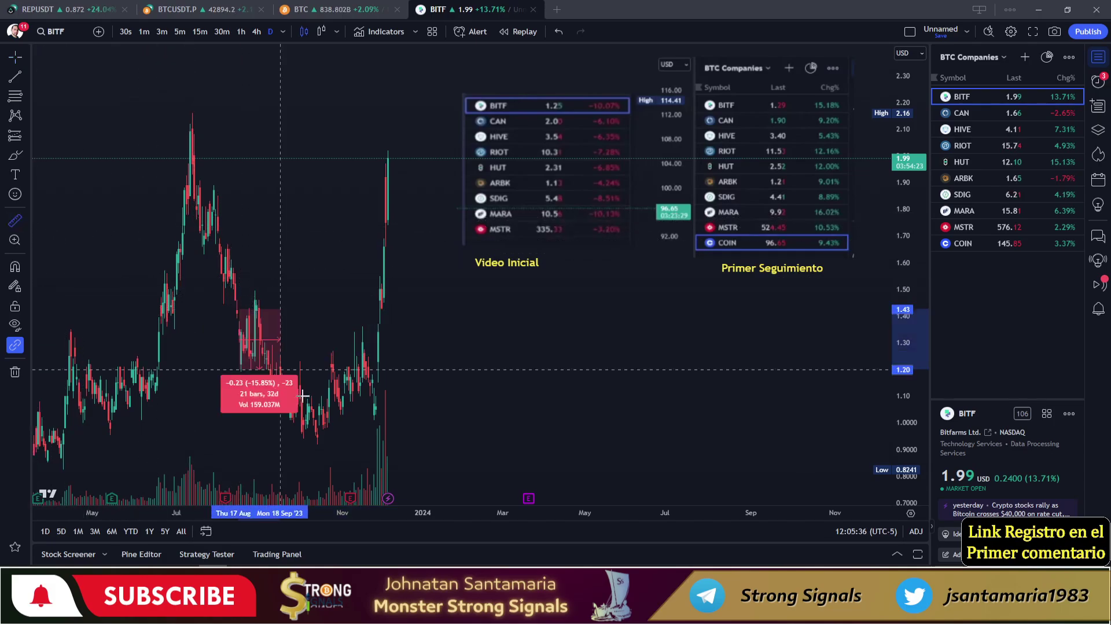
left_click(349, 440)
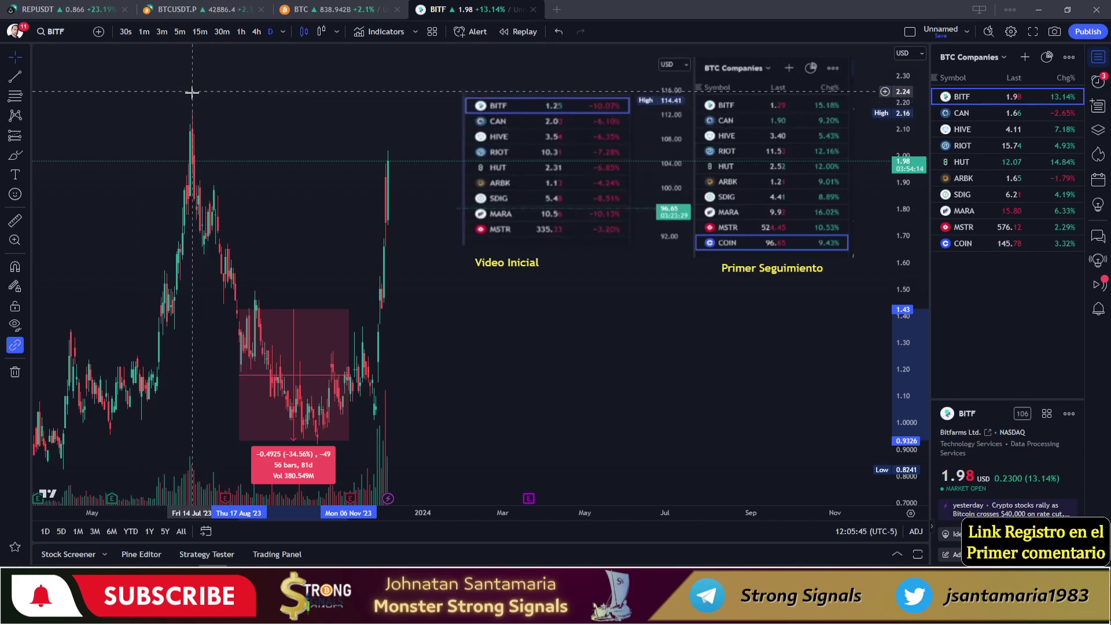
left_click(191, 115)
Display the CAN daily chart and compress its price scale to fit more of the price history.
left_click(995, 113)
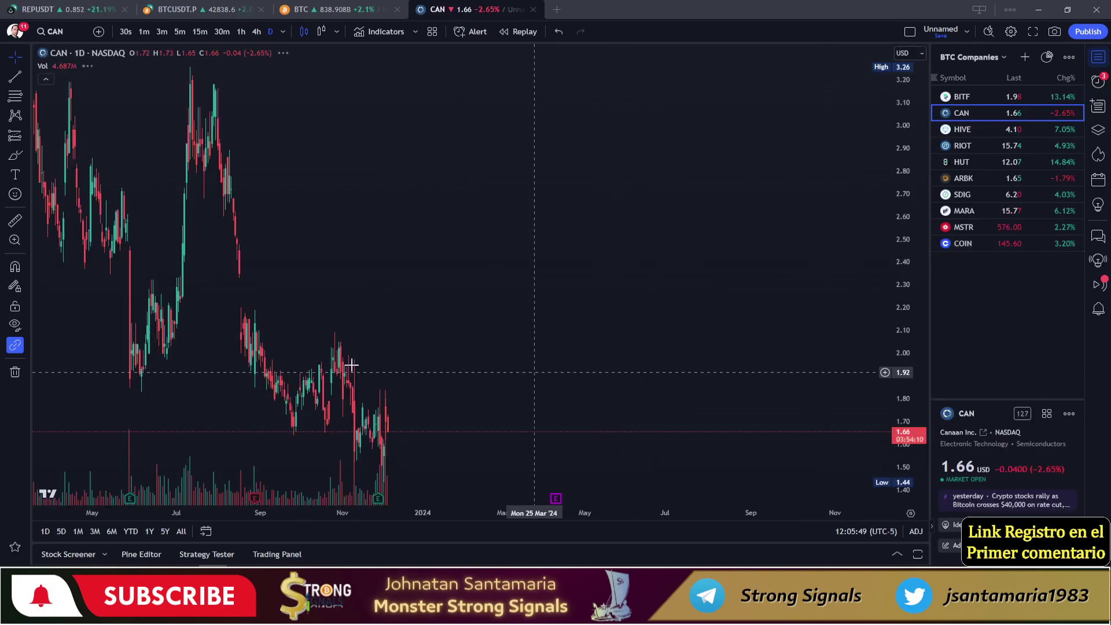
left_click_drag(680, 283, 731, 279)
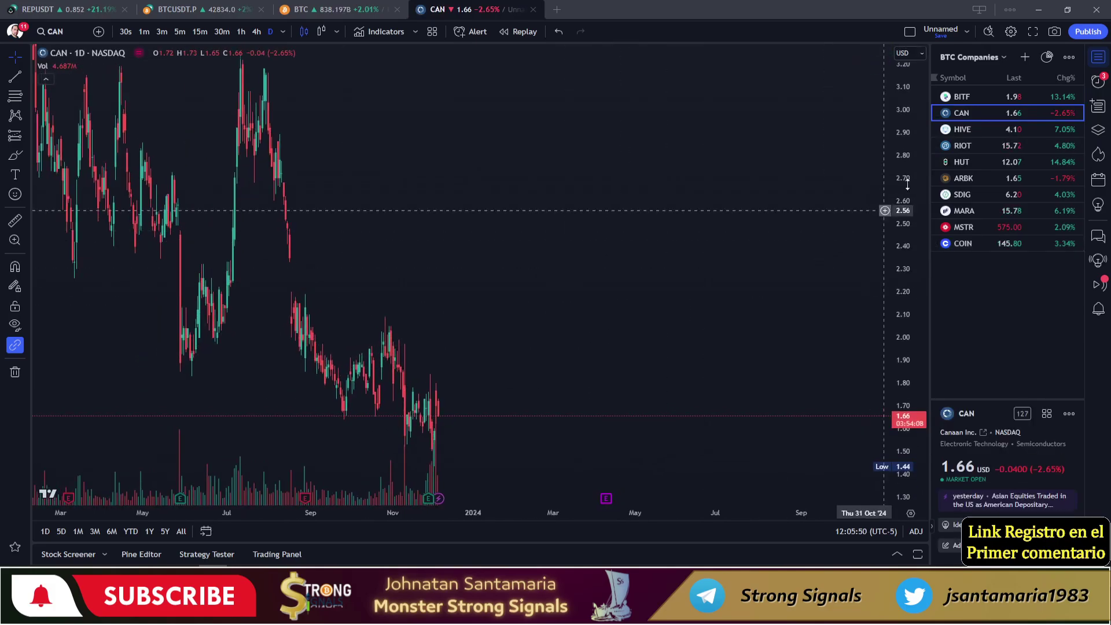
left_click_drag(914, 185, 776, 236)
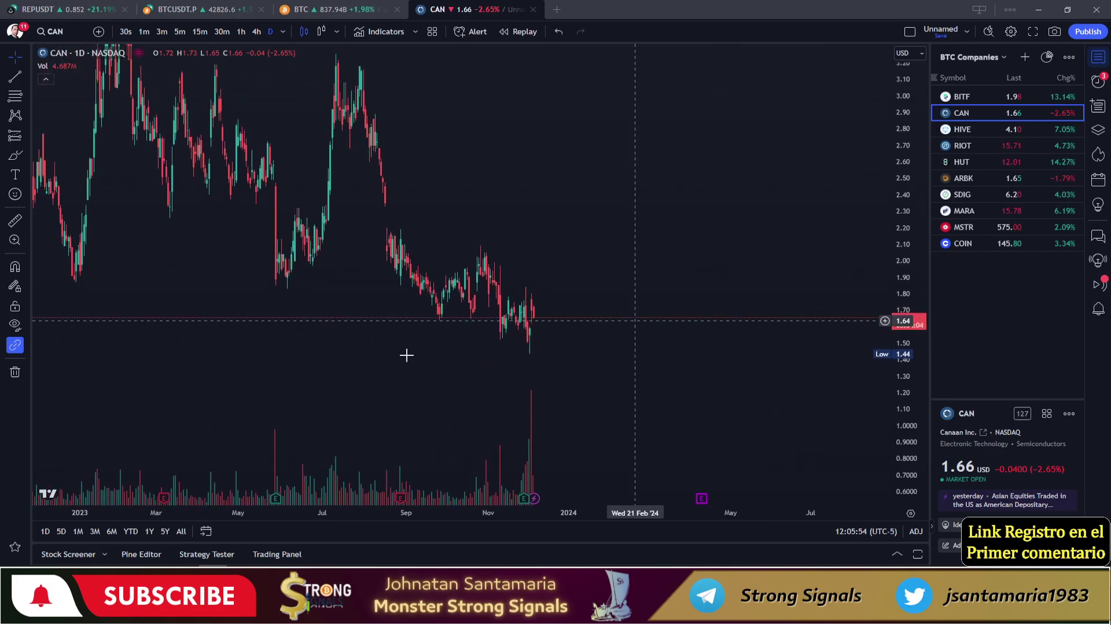
Measure CAN's gap from the 1 December 2023 low back to mid-August, and its decline from 18 August to 6 December 2023.
left_click(14, 220)
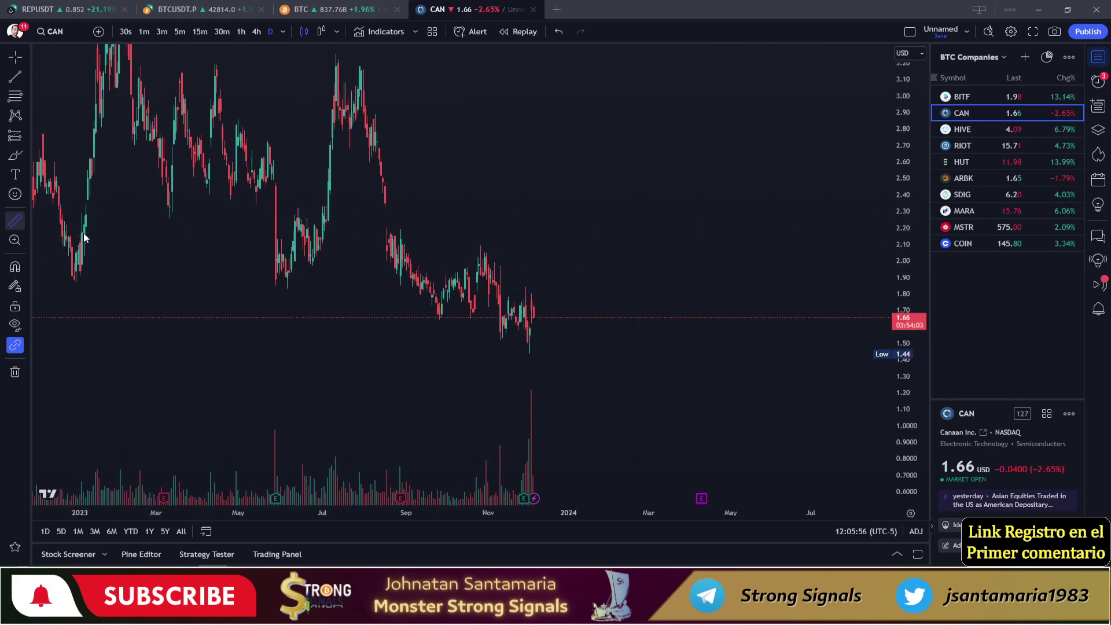
left_click(528, 355)
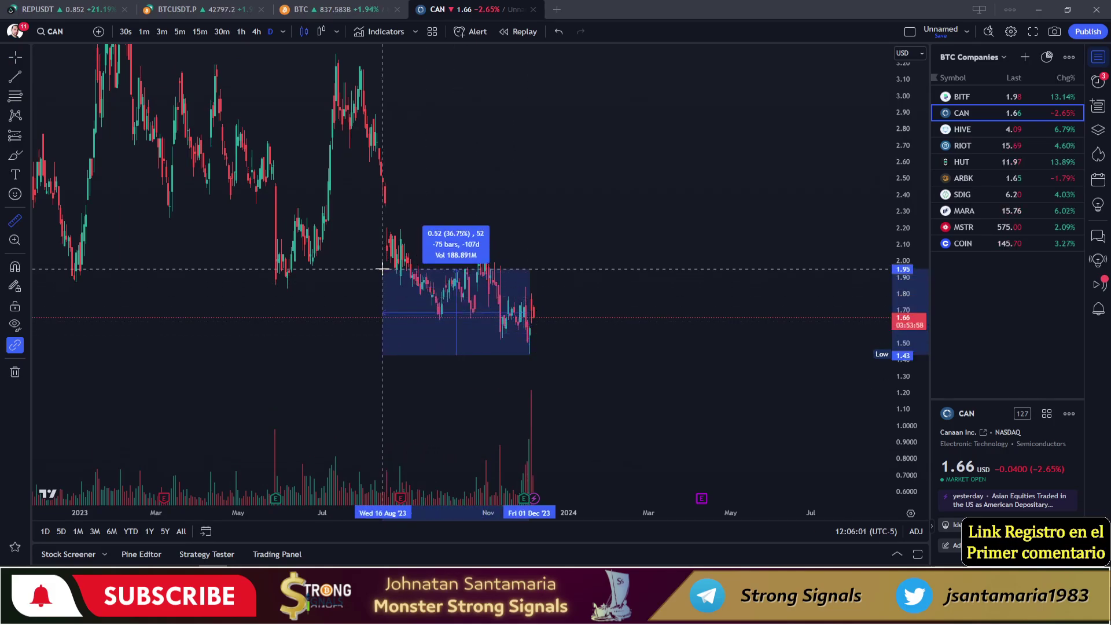
left_click(376, 236)
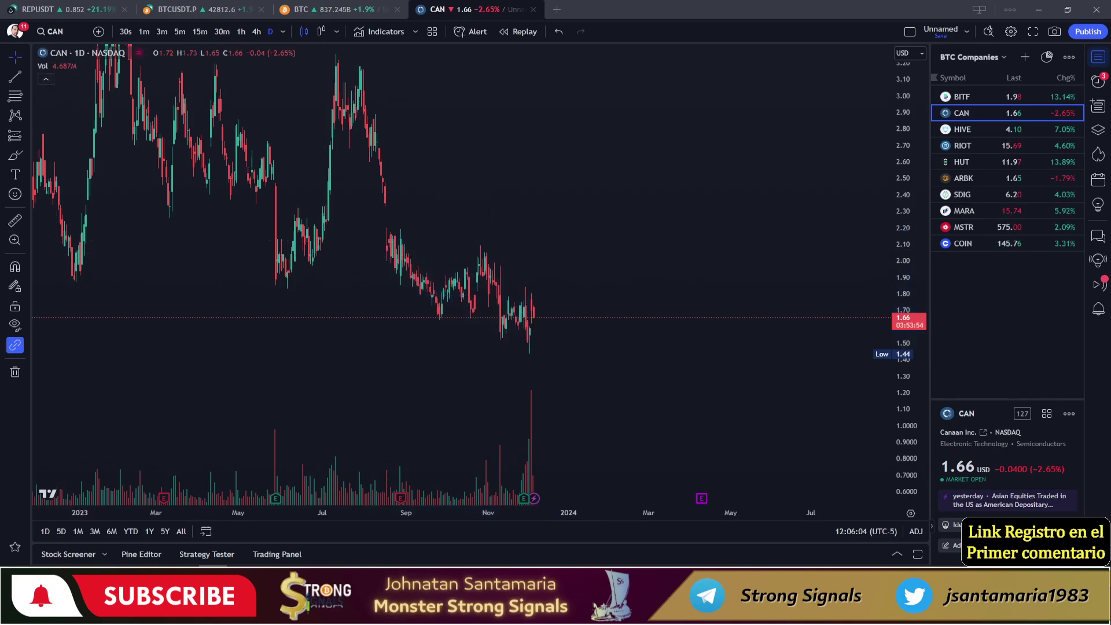
left_click(386, 236)
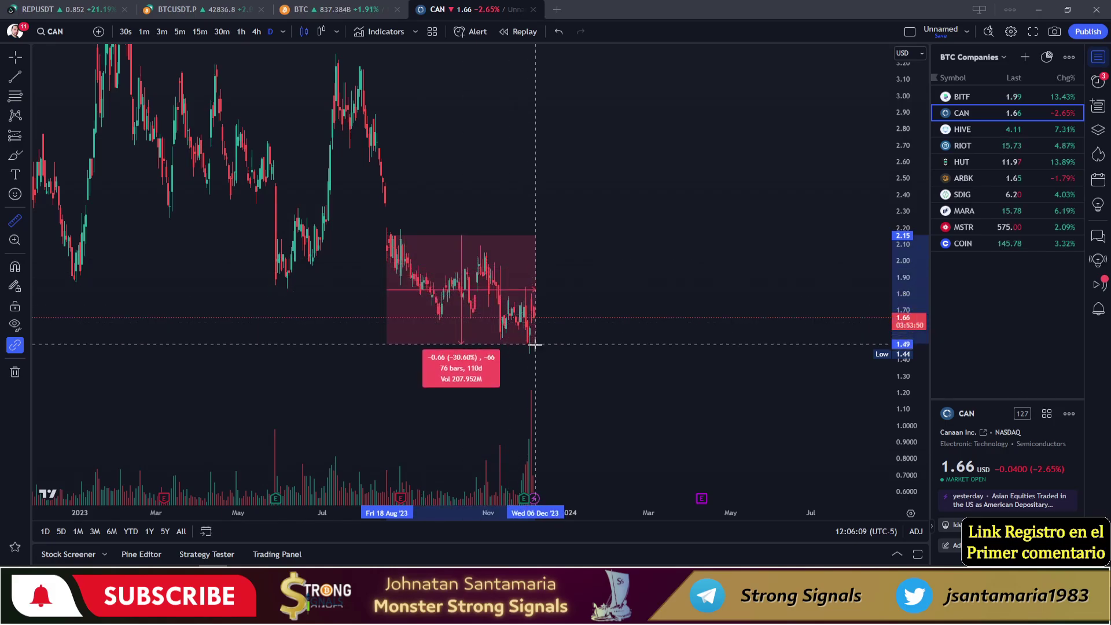
key("Escape")
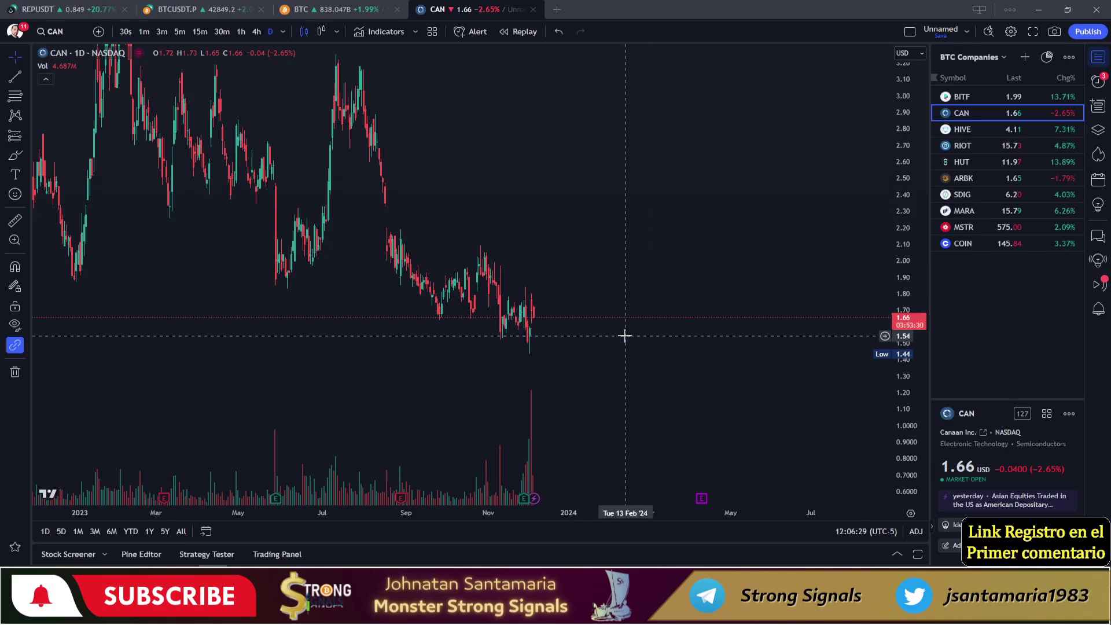
Display the HIVE chart and measure its price difference from the early December 2023 candles back to mid-August, and clear the measurement.
key("Down")
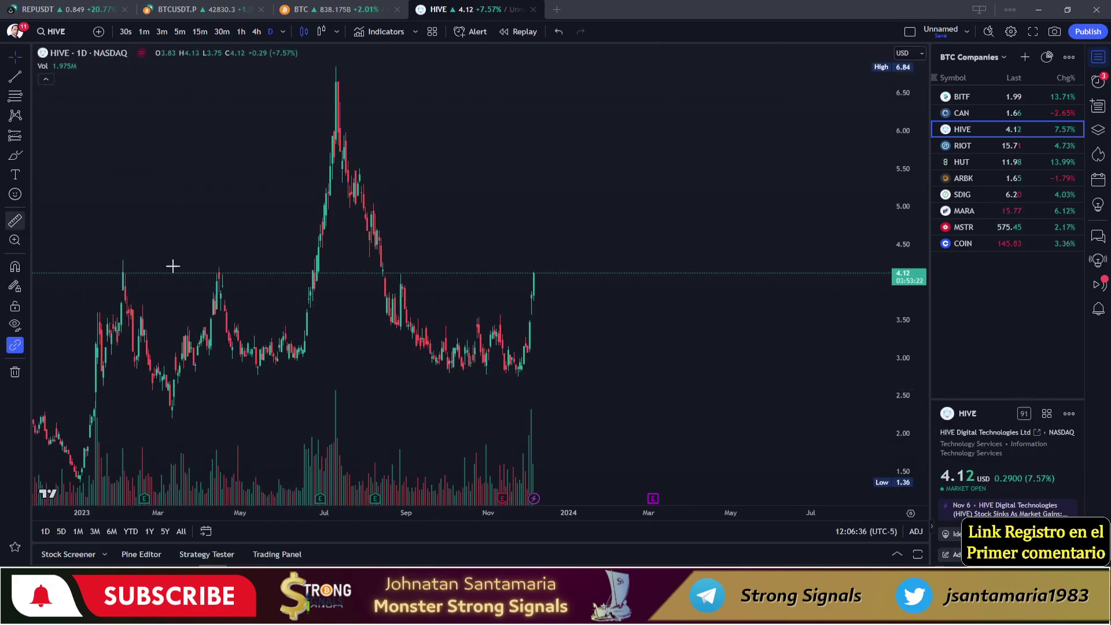
left_click(532, 366)
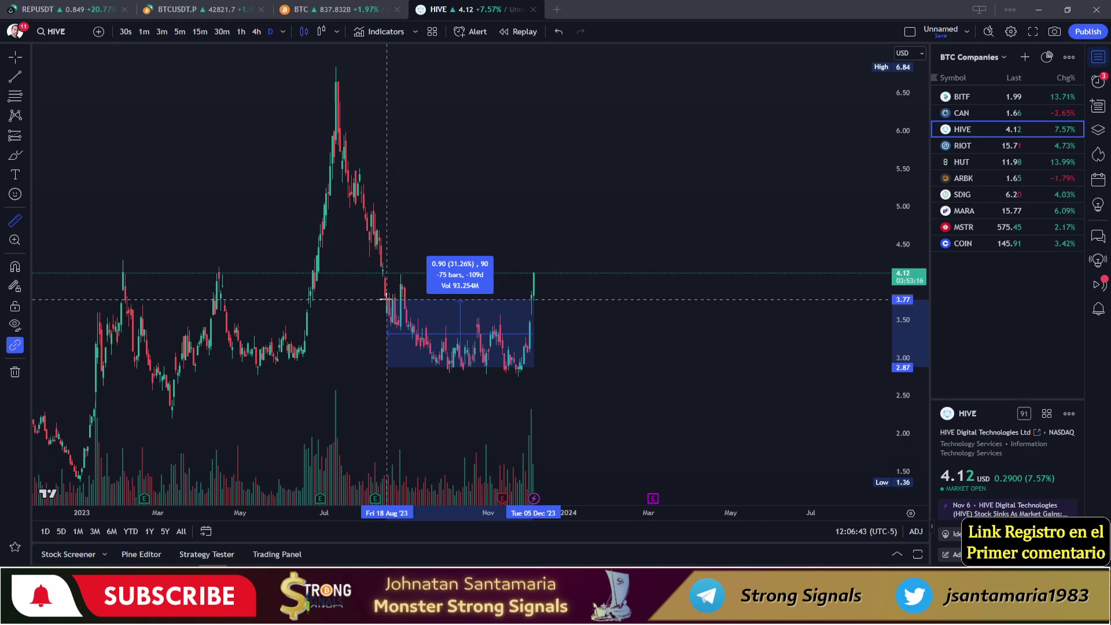
left_click(480, 298)
left_click(667, 315)
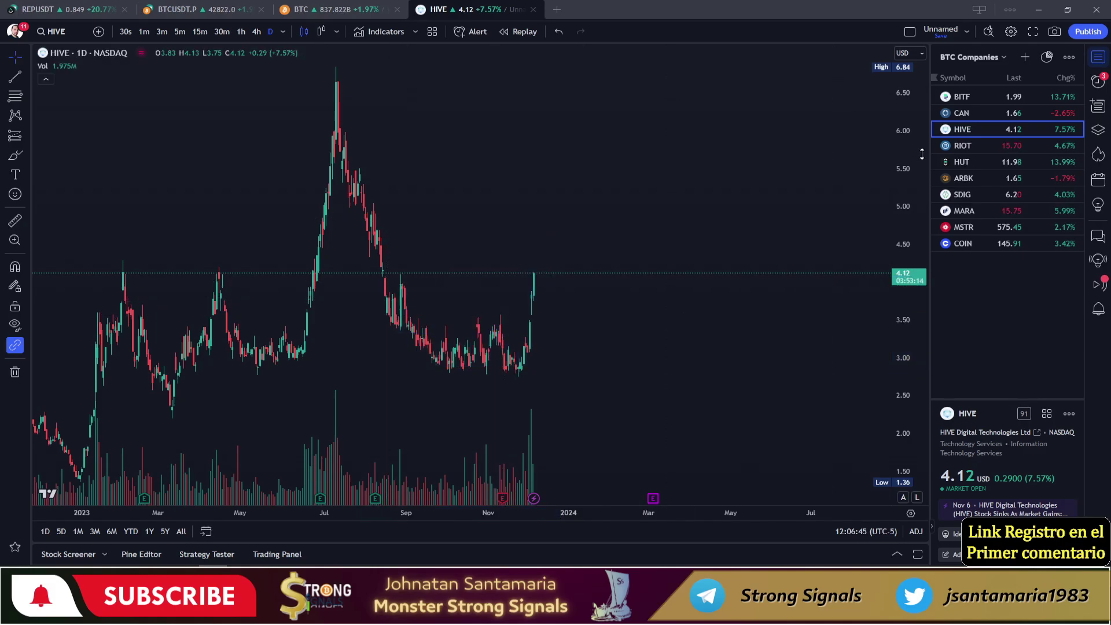
View the RIOT chart, and on the HUT chart measure the price change from 18 August to mid-December 2023.
key("Down")
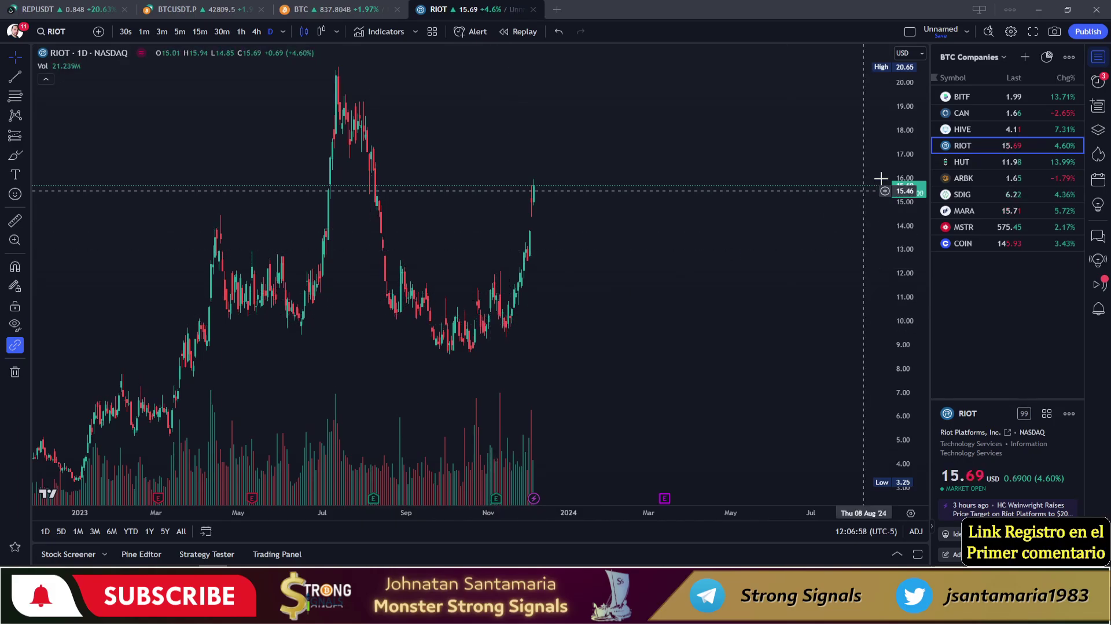
left_click(958, 164)
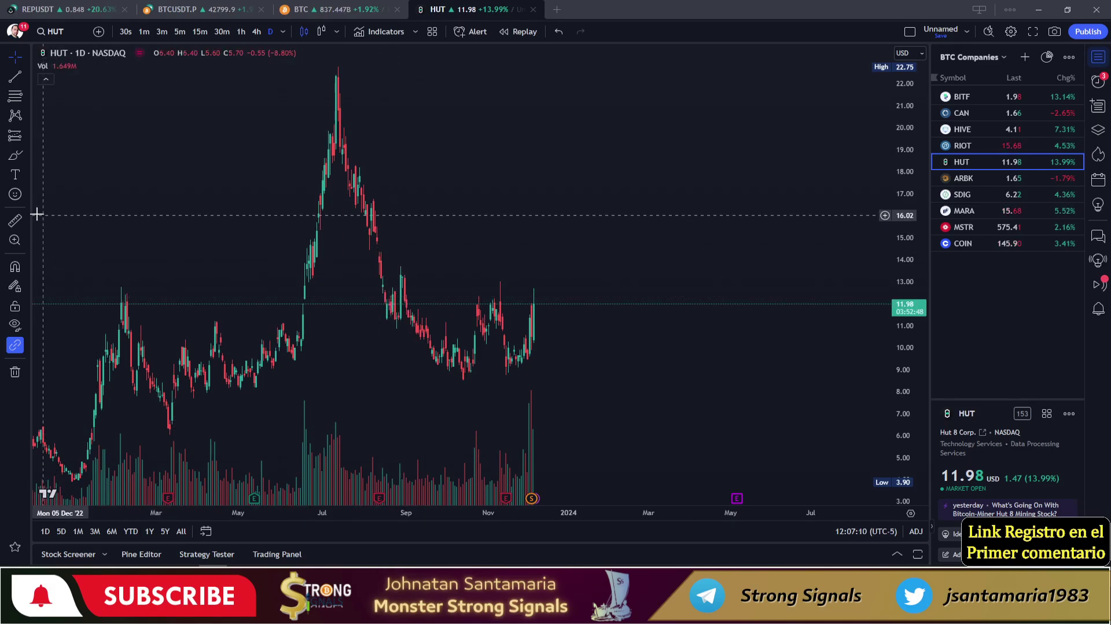
left_click(18, 221)
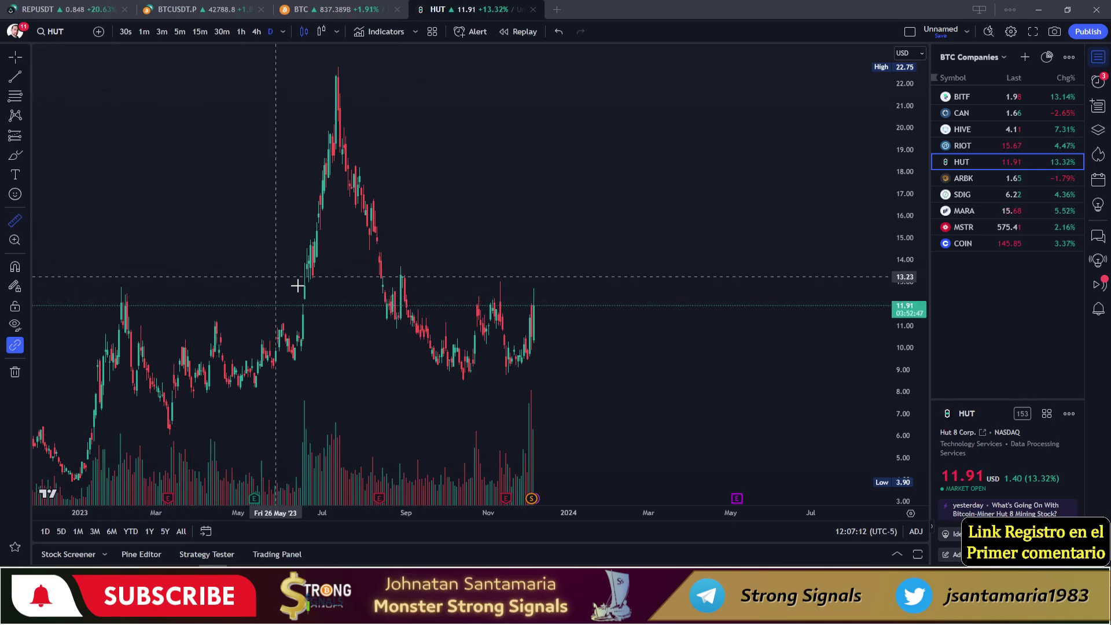
left_click(387, 300)
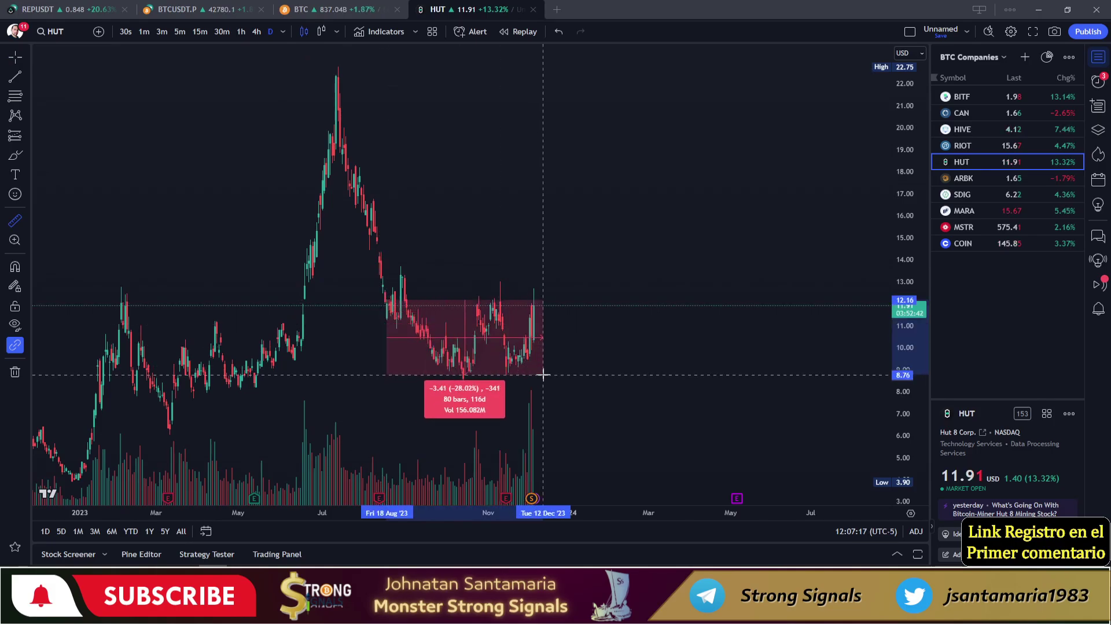
left_click(544, 342)
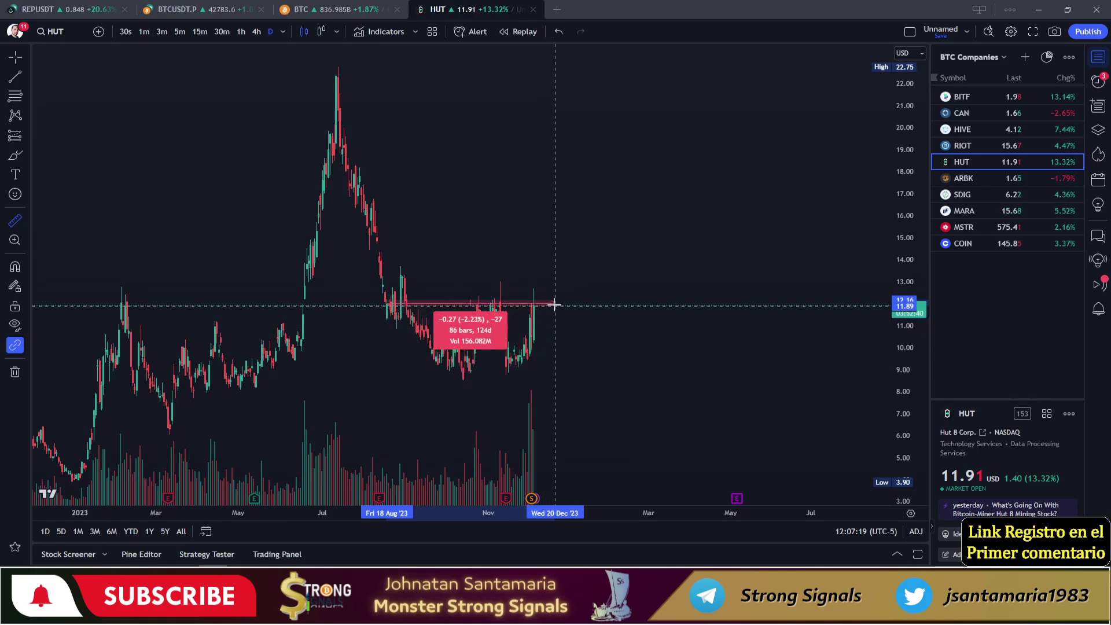
left_click(447, 374)
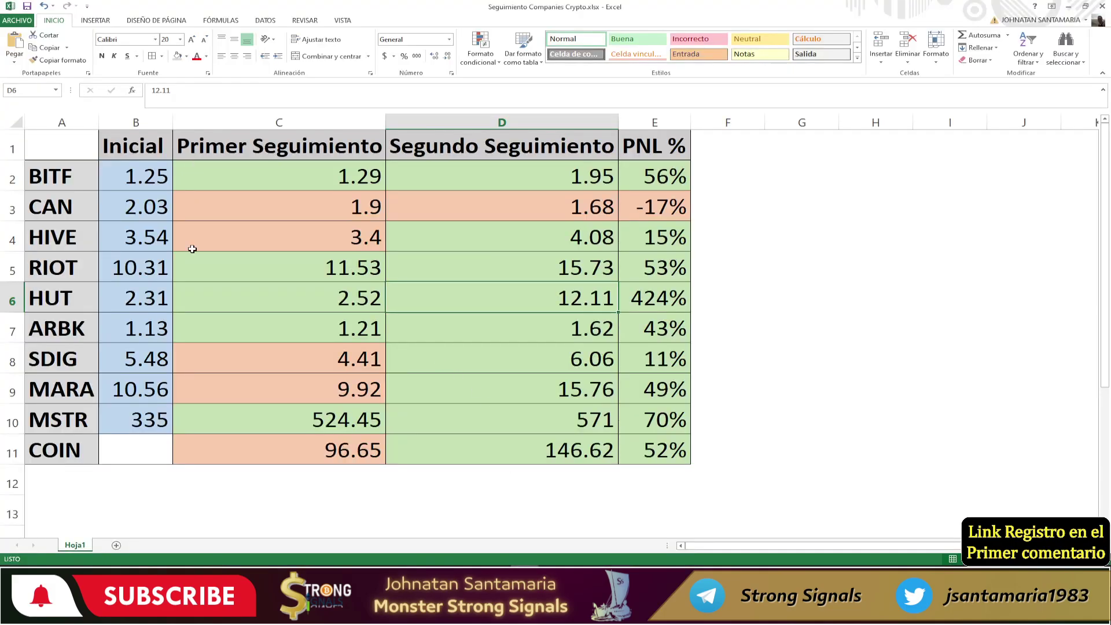
Set HUT's initial and first follow-up prices to 12.14 in the Excel table, and check its PNL formula.
left_click(140, 310)
type("12")
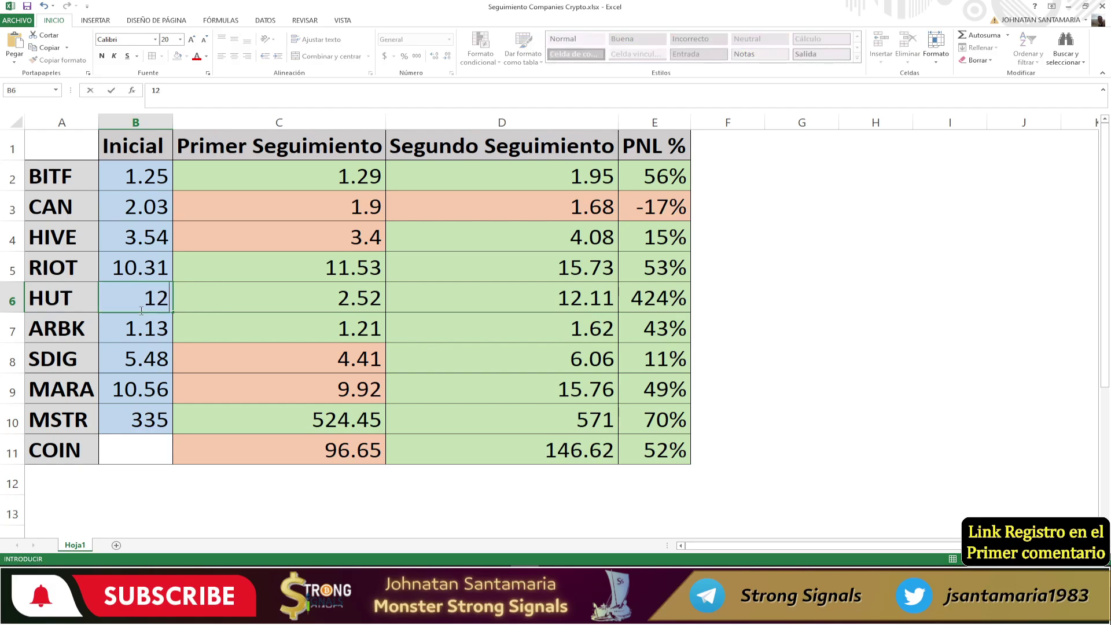
type(".14")
left_click(282, 305)
type("12.14")
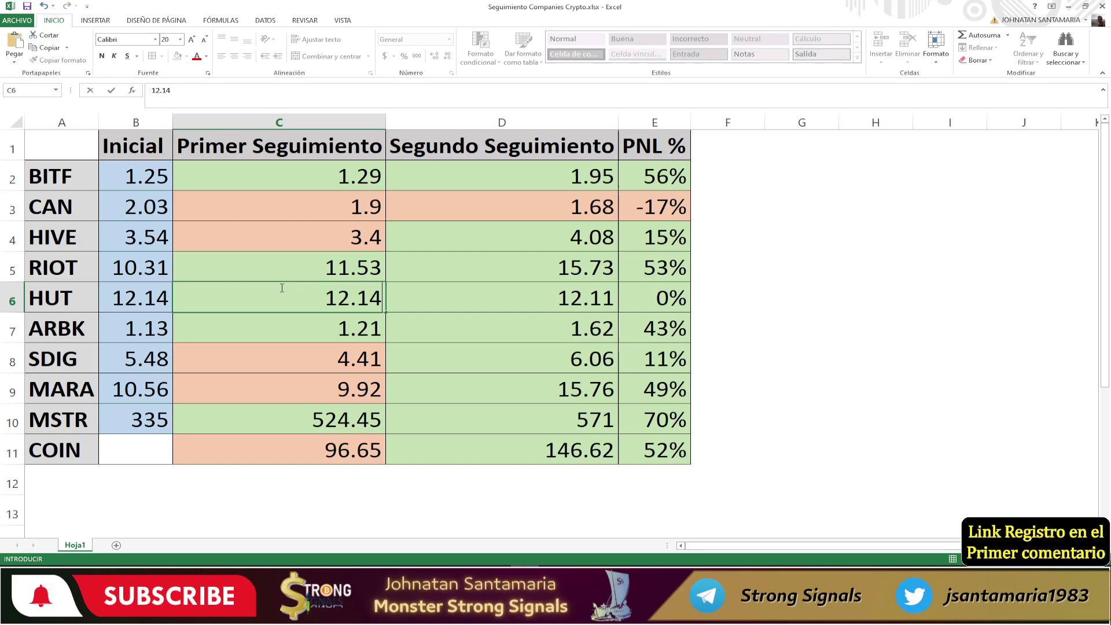
key("Return")
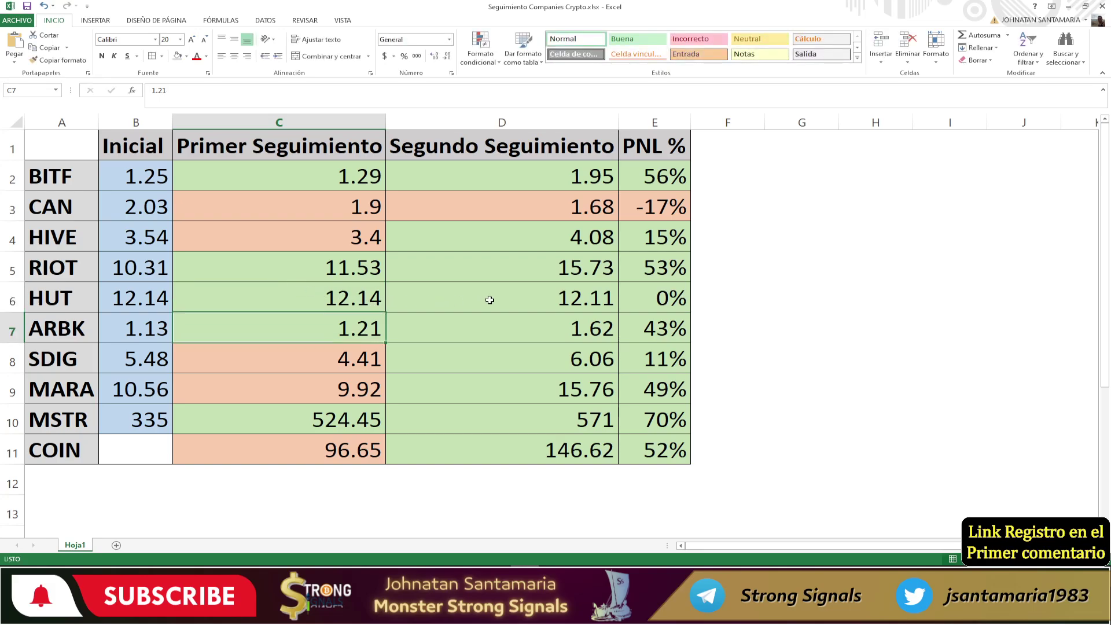
left_click(549, 299)
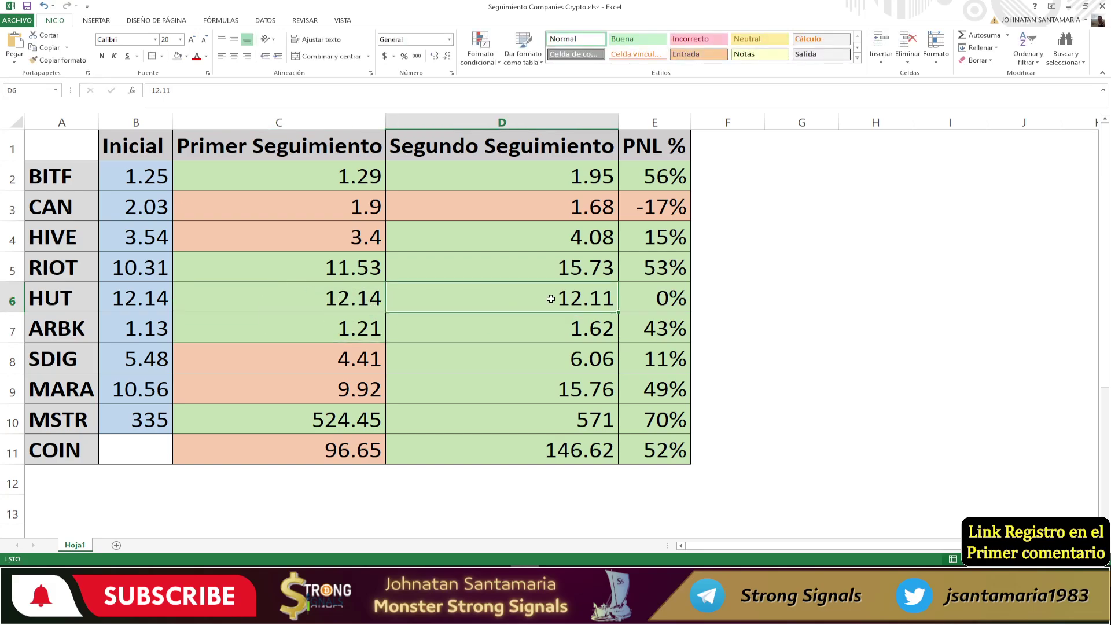
left_click(631, 299)
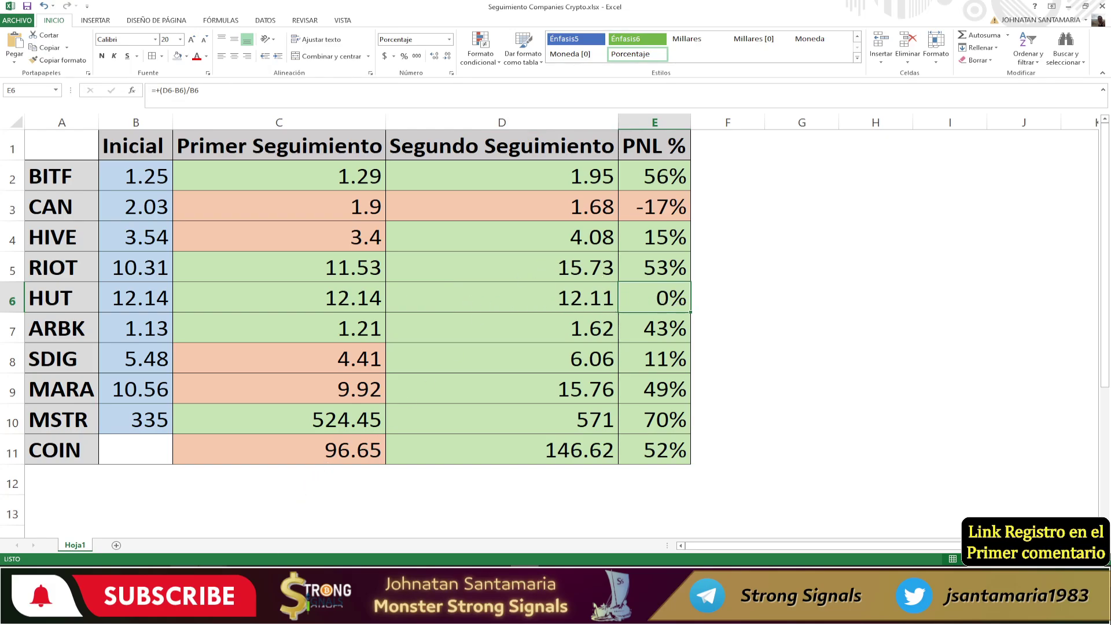
Switch back to TradingView and view the ARBK, BTCUSDT.P, SDIG and MARA charts, returning to ARBK after the Bitcoin chart.
key("alt+Tab")
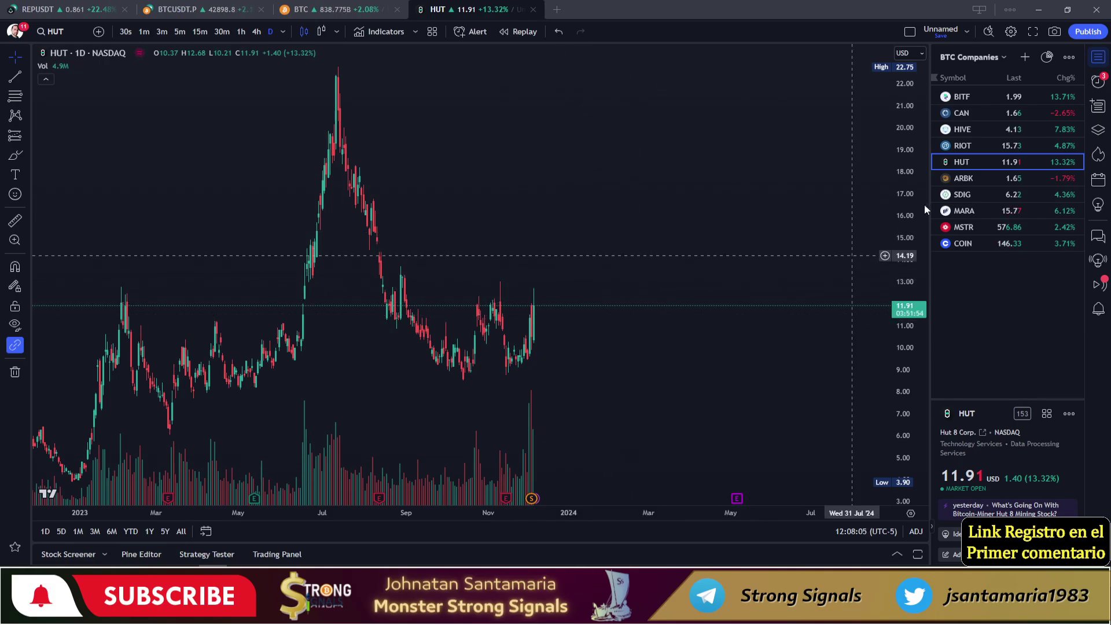
left_click(971, 179)
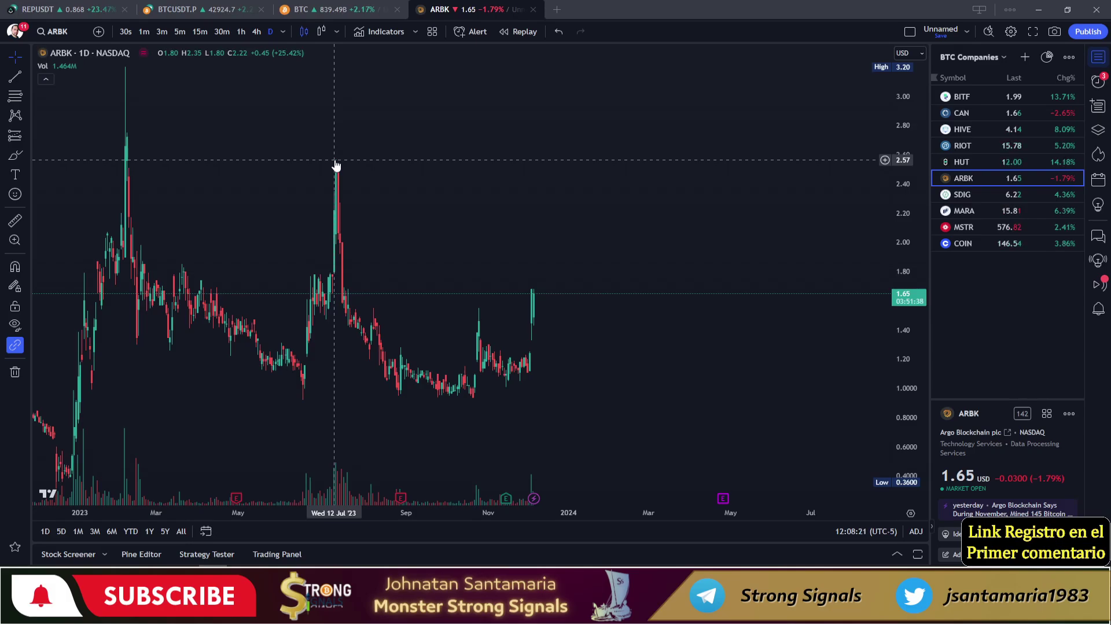
left_click(224, 8)
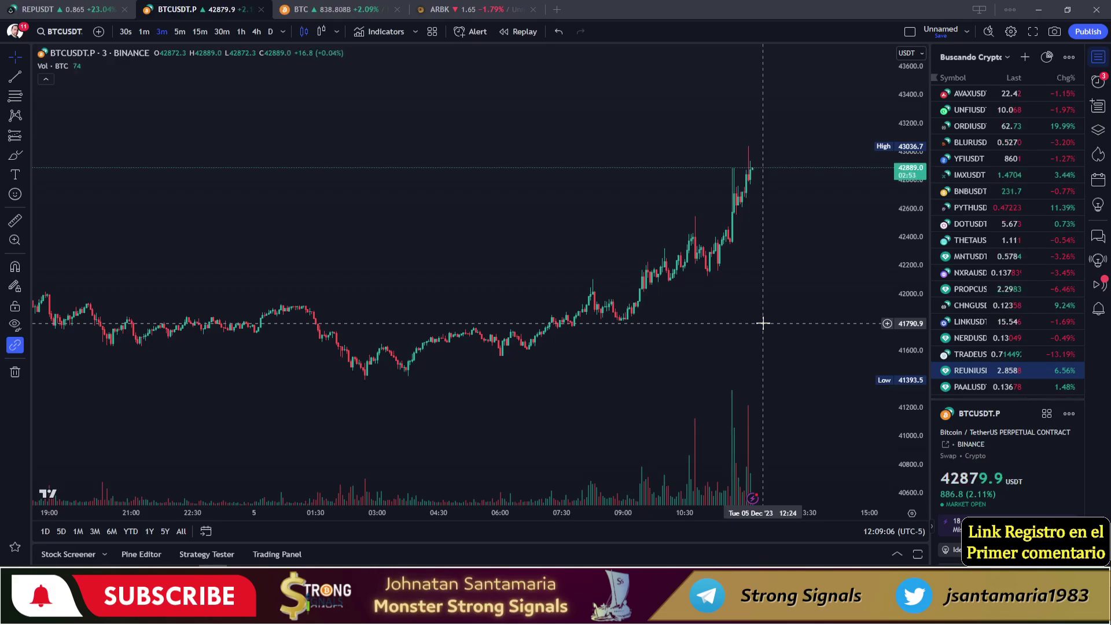
left_click(446, 10)
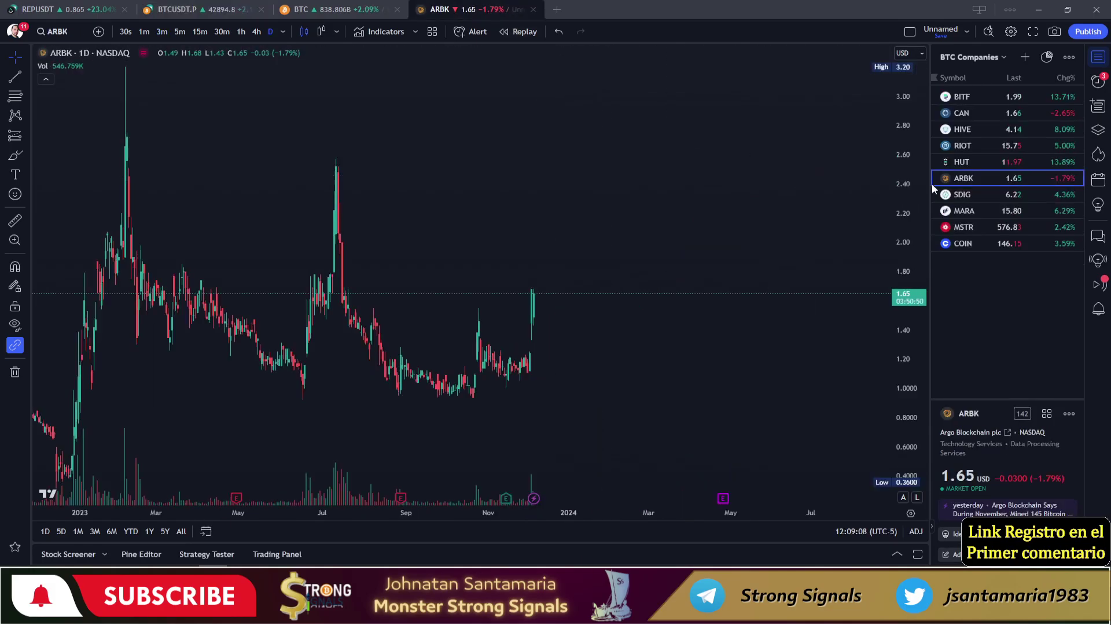
left_click(960, 196)
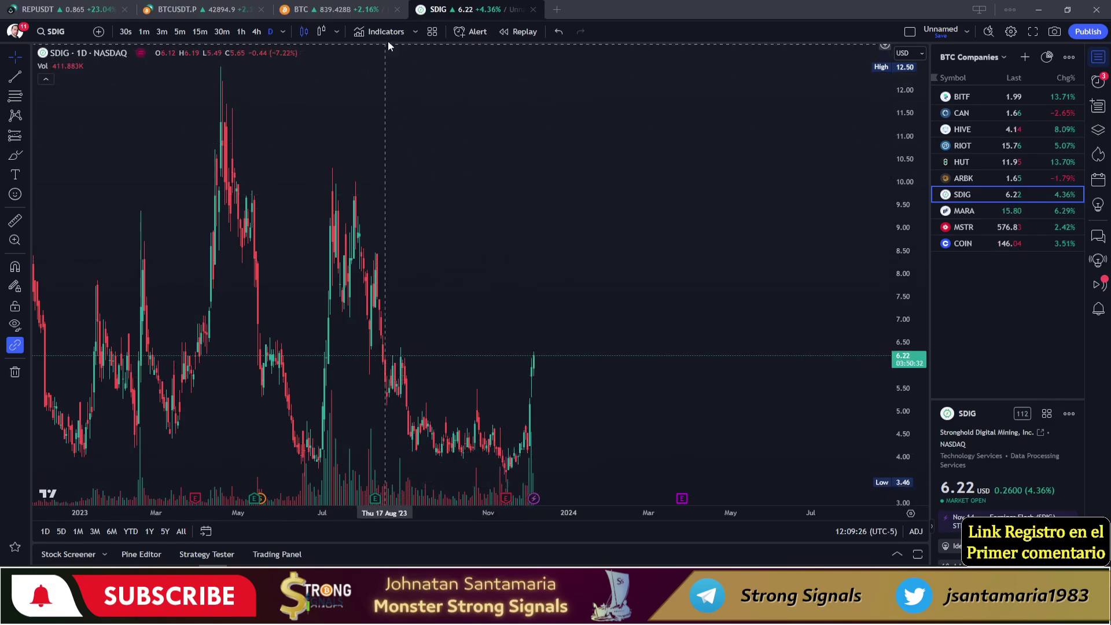
left_click(961, 211)
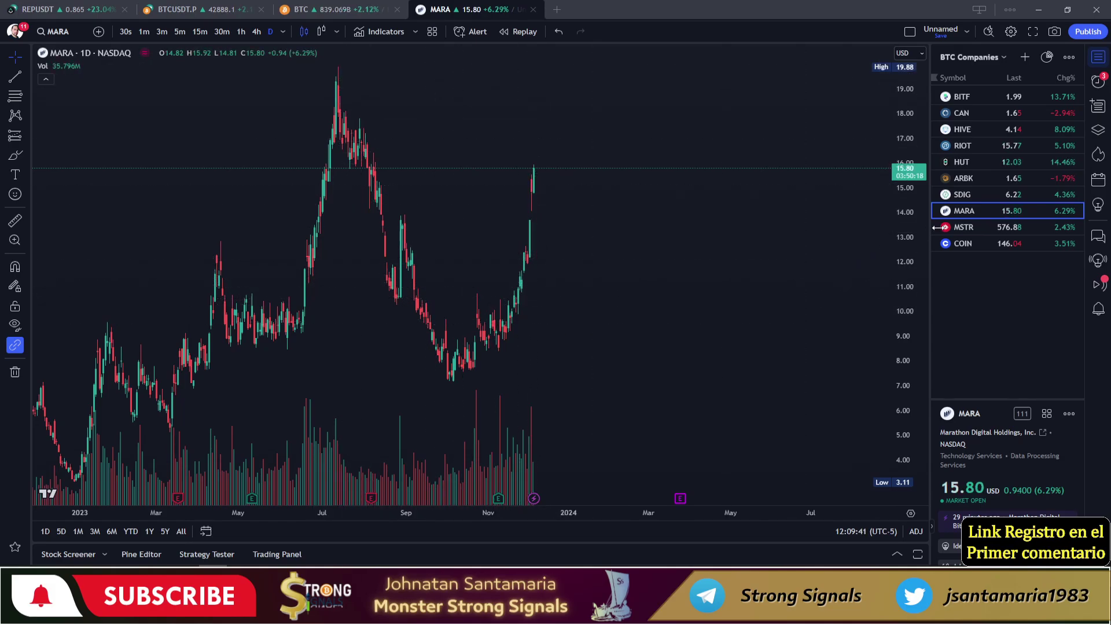
Examine MSTR's daily price history back to the early 2021 peak, and refocus the chart on 2022 and 2023.
left_click(978, 227)
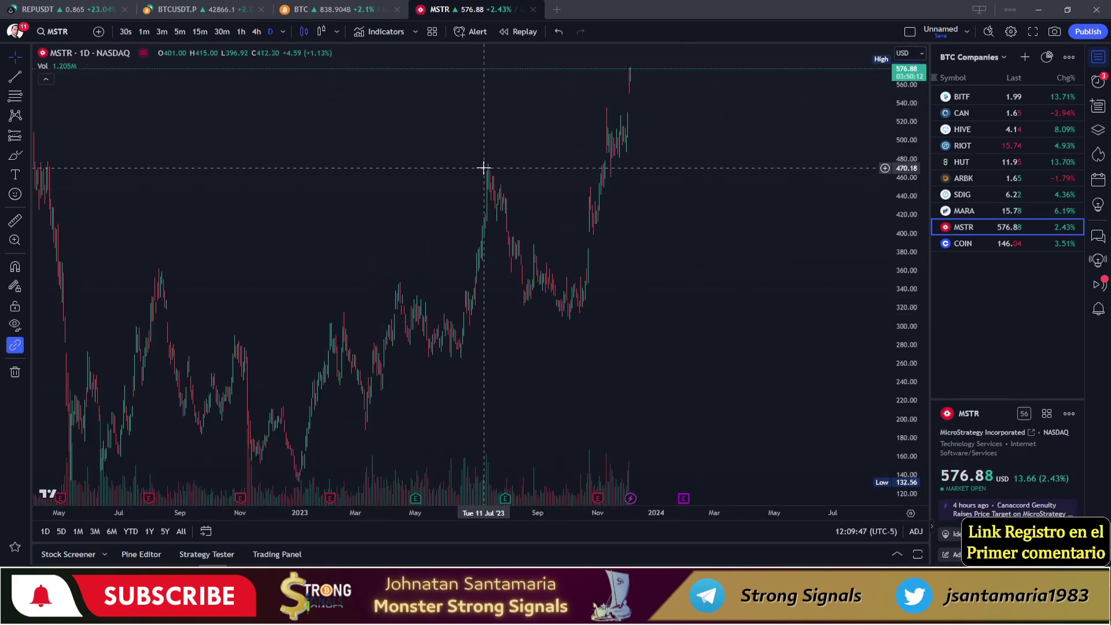
scroll(521, 237, "down", 3)
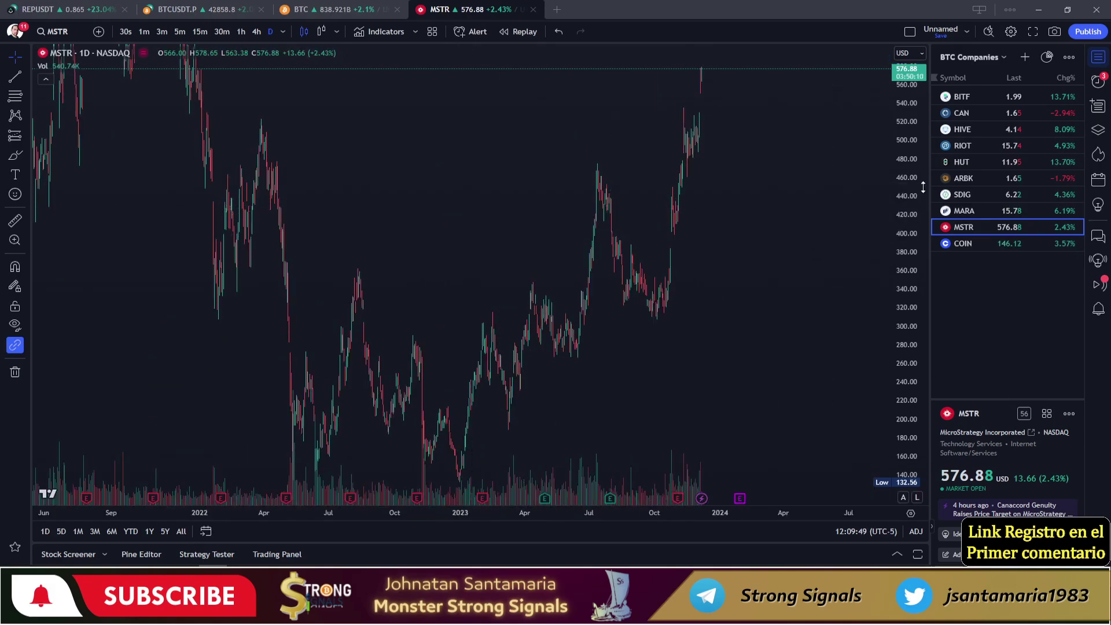
left_click_drag(923, 186, 923, 255)
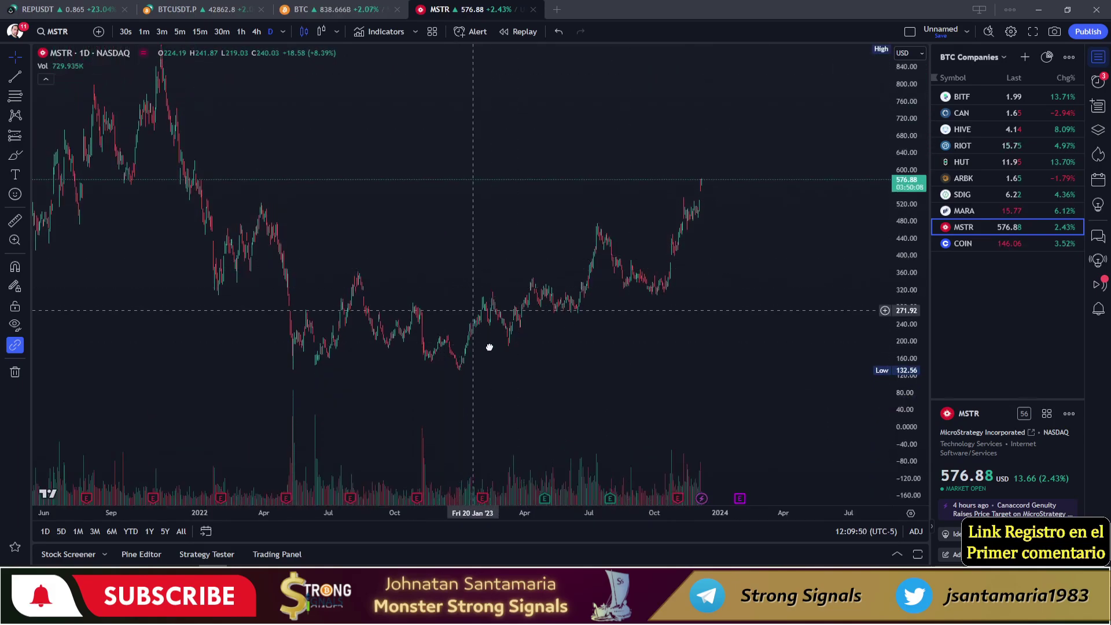
left_click_drag(489, 347, 528, 415)
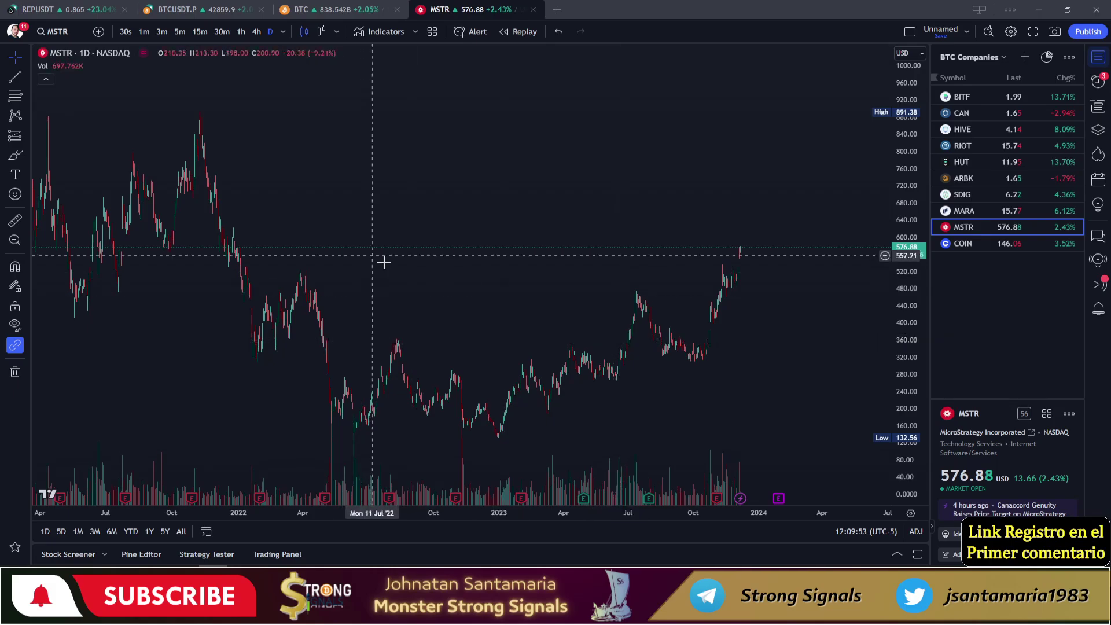
scroll(714, 315, "down", 2)
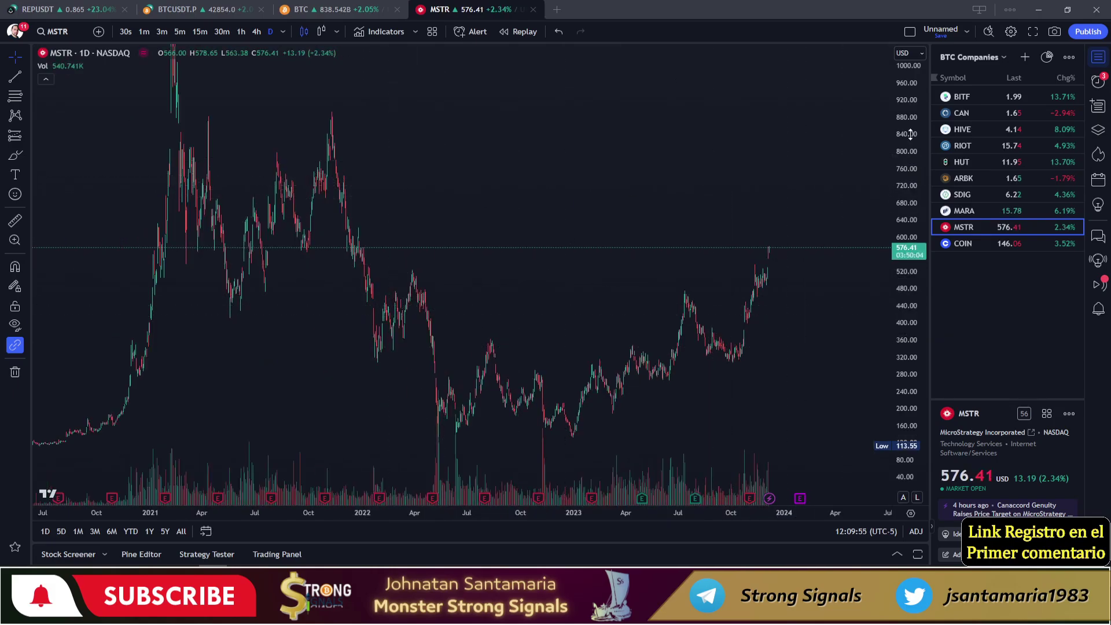
left_click_drag(911, 135, 909, 191)
left_click_drag(900, 129, 904, 272)
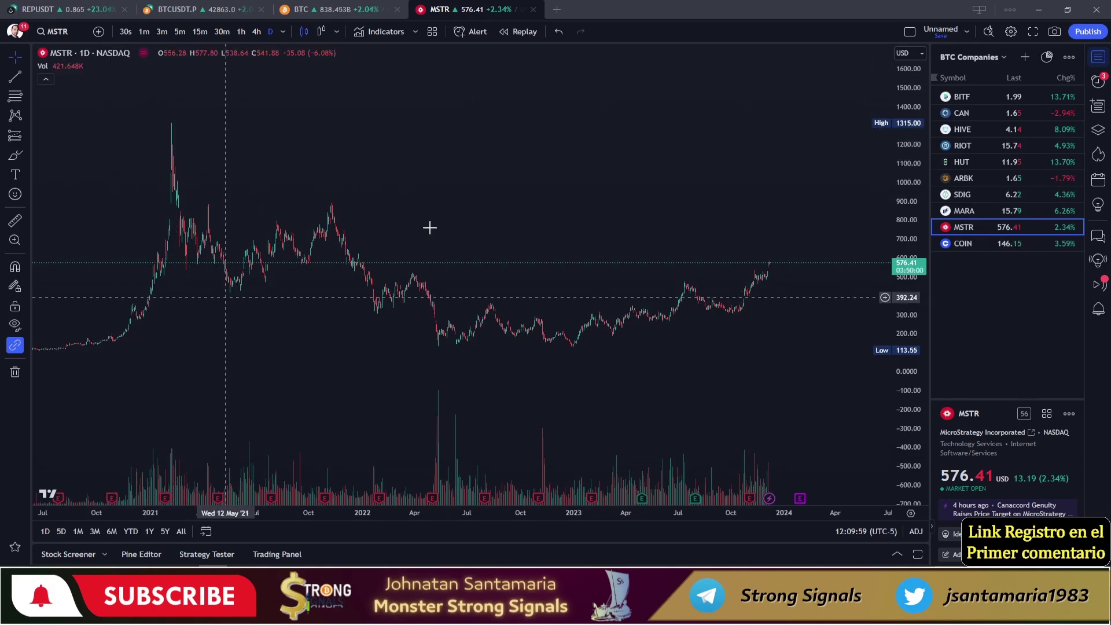
scroll(724, 310, "up", 2)
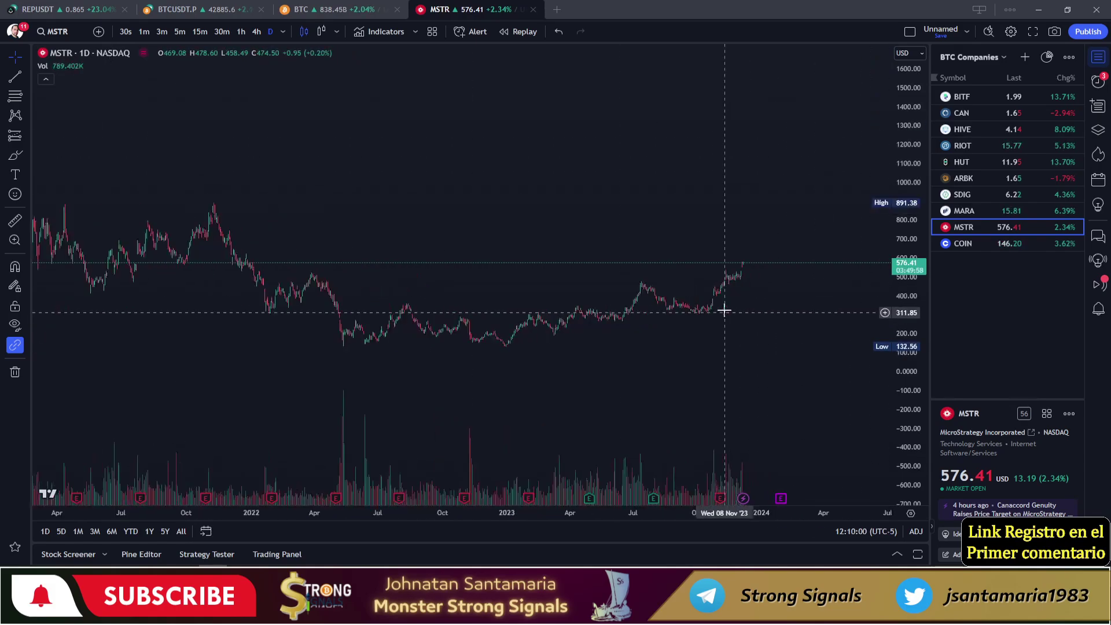
scroll(724, 311, "up", 1)
left_click_drag(905, 298, 892, 110)
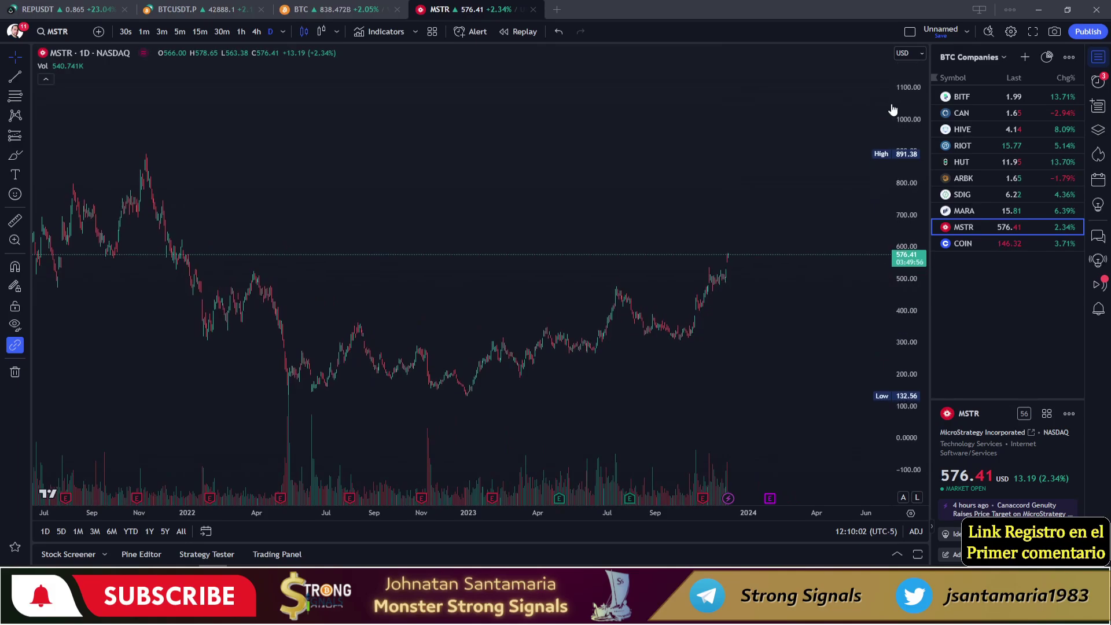
scroll(646, 161, "up", 1)
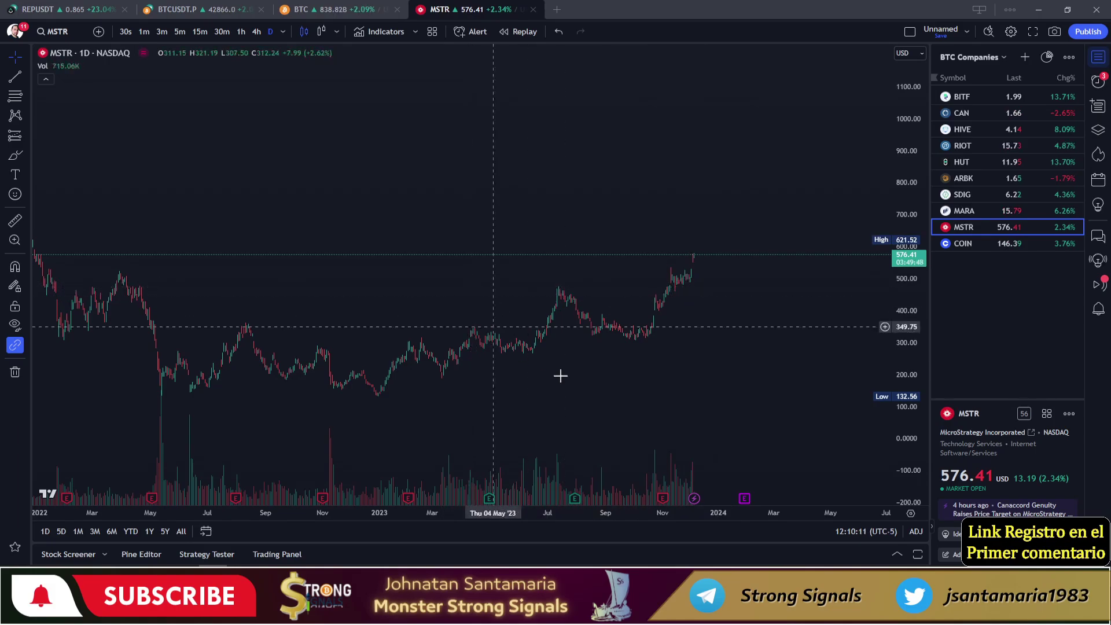
Display the COIN daily chart and compress its price scale to view the history back to 2021.
left_click(981, 243)
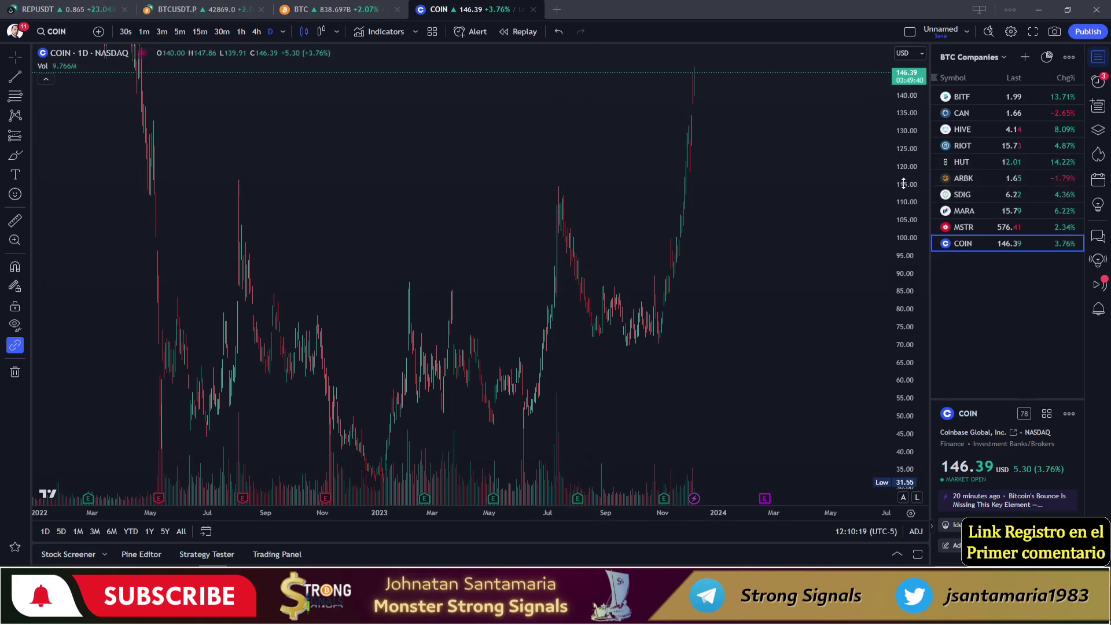
scroll(818, 314, "down", 3)
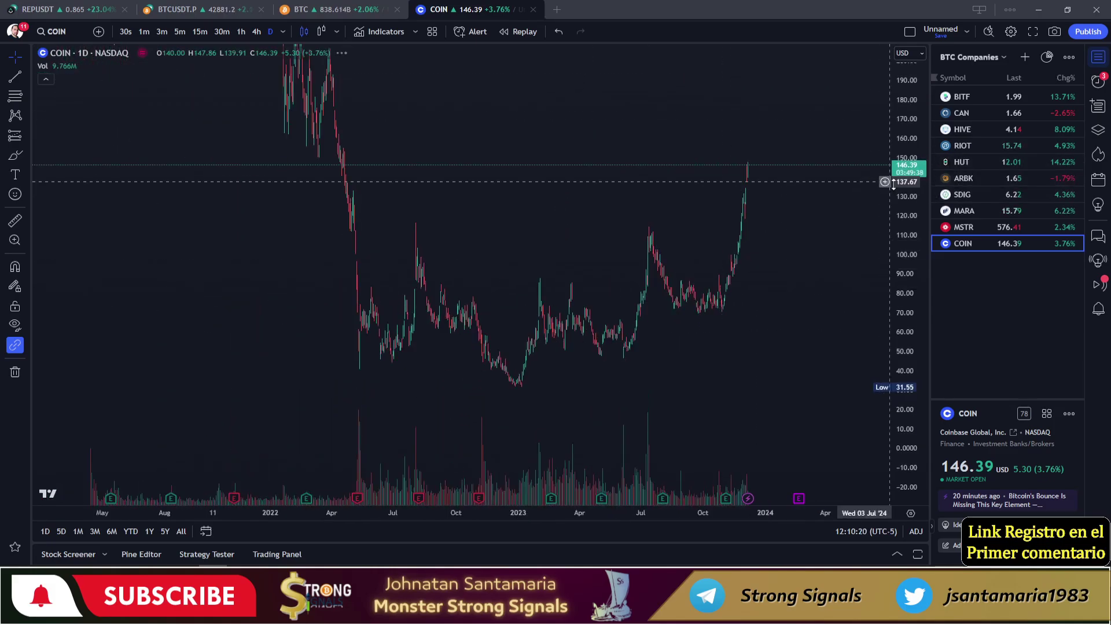
left_click_drag(460, 139, 535, 297)
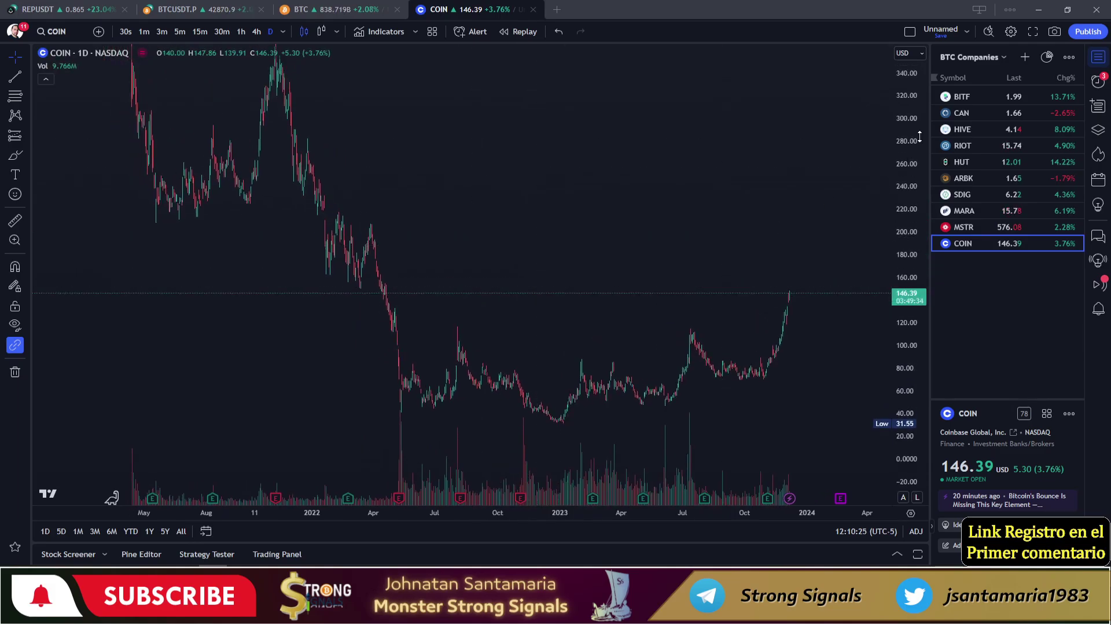
left_click_drag(922, 135, 920, 171)
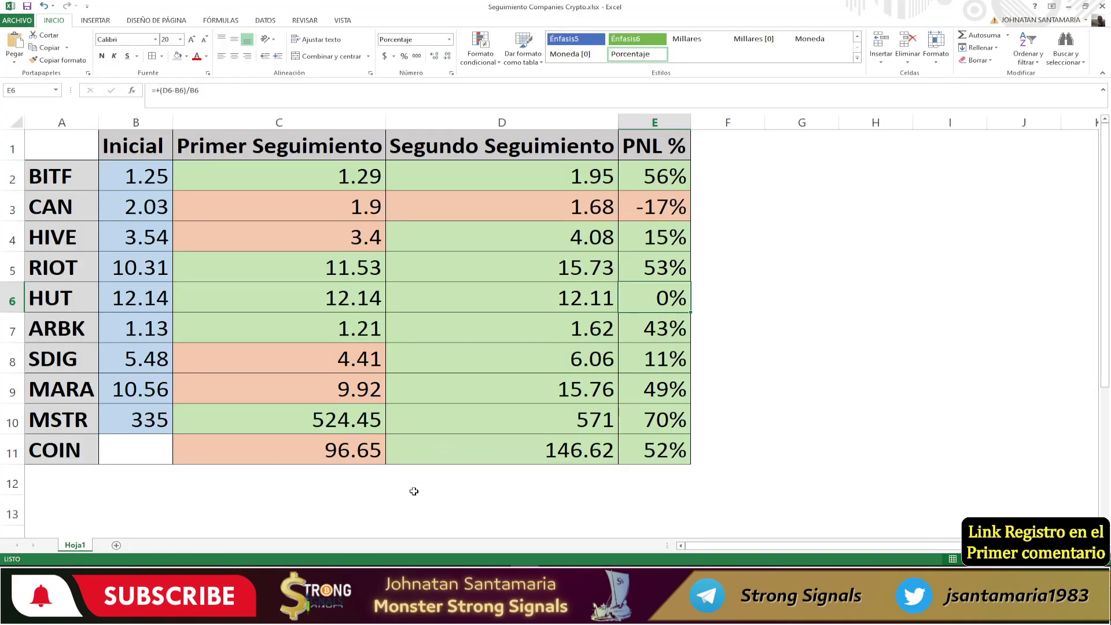
Switch to the Excel tracking table and select HUT's second follow-up price.
left_click(397, 502)
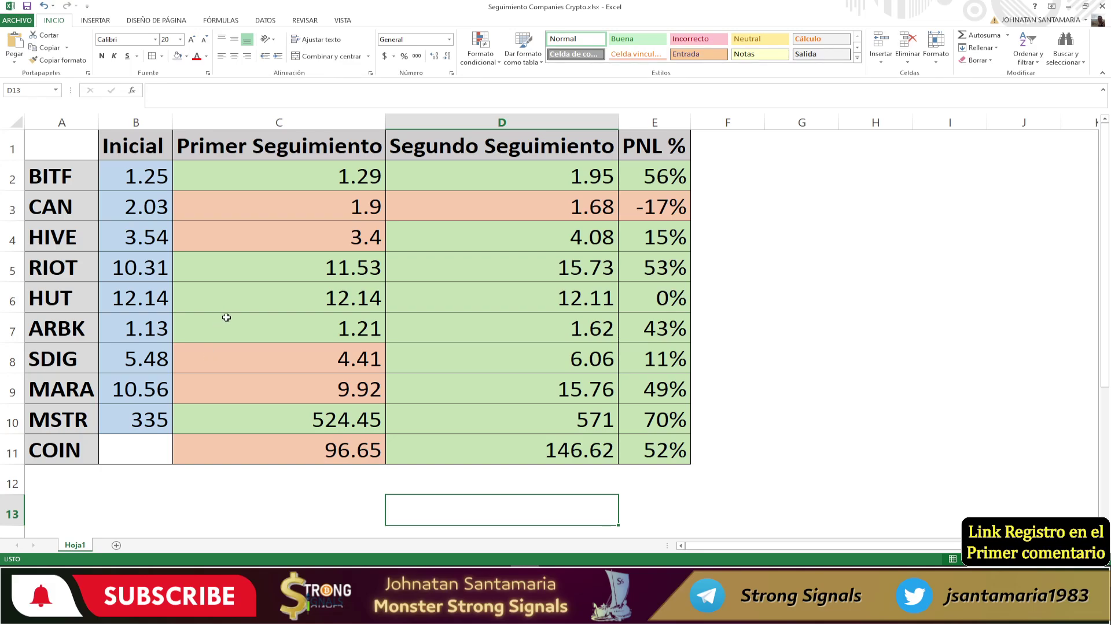
left_click(467, 311)
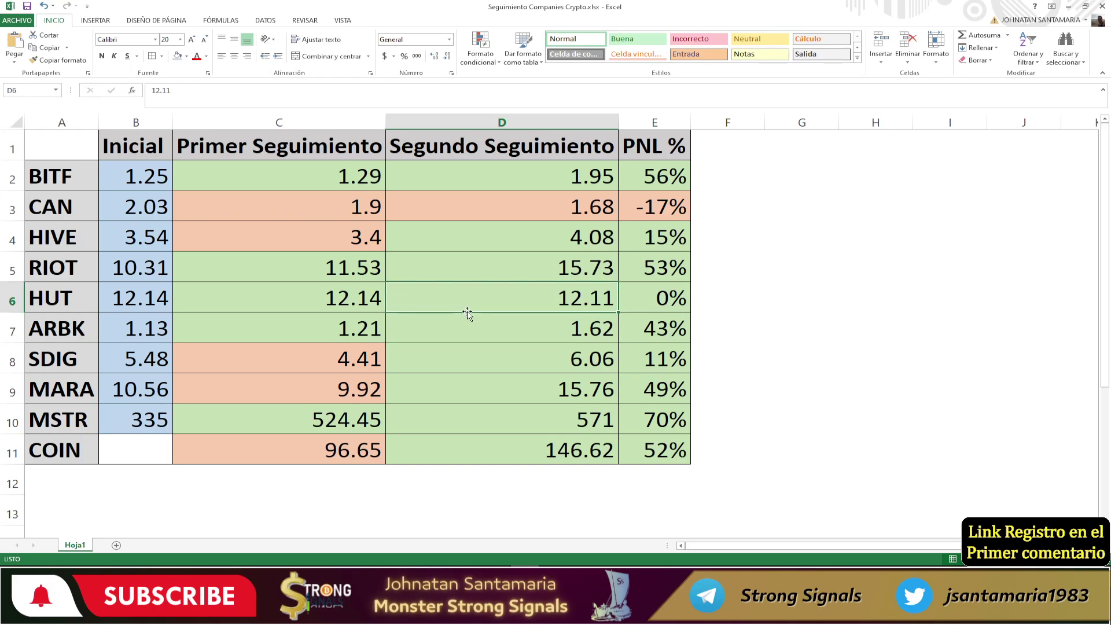